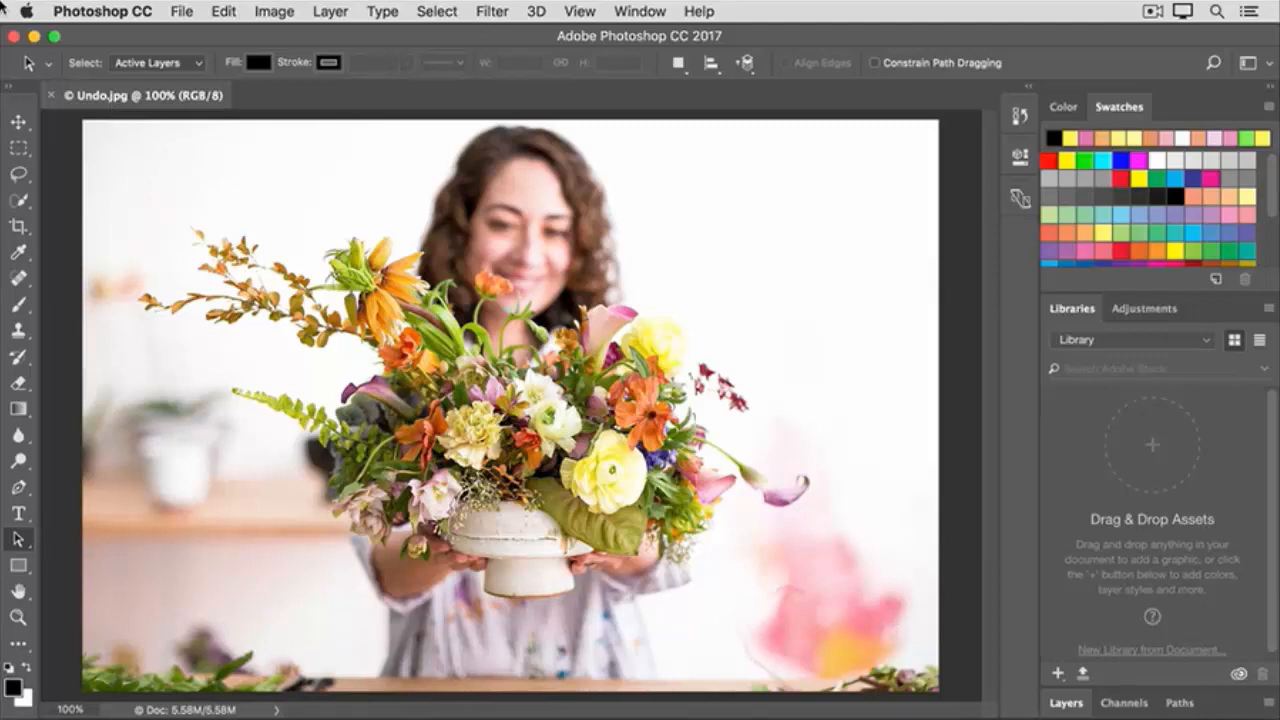
- Paint a horizontal light-orange brush stroke on the white background beside the woman's head, and check the brush size and hardness
{"action": "left_click", "coordinate": [21, 307]}
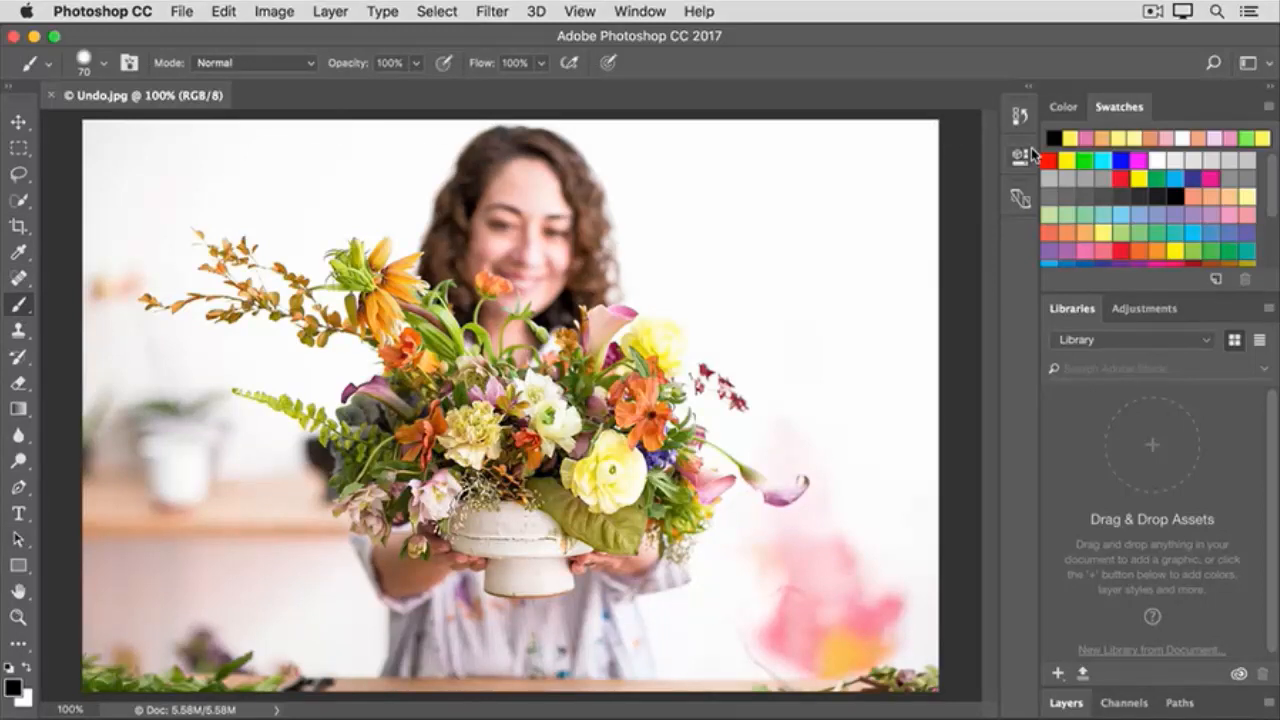
{"action": "left_click", "coordinate": [1085, 231]}
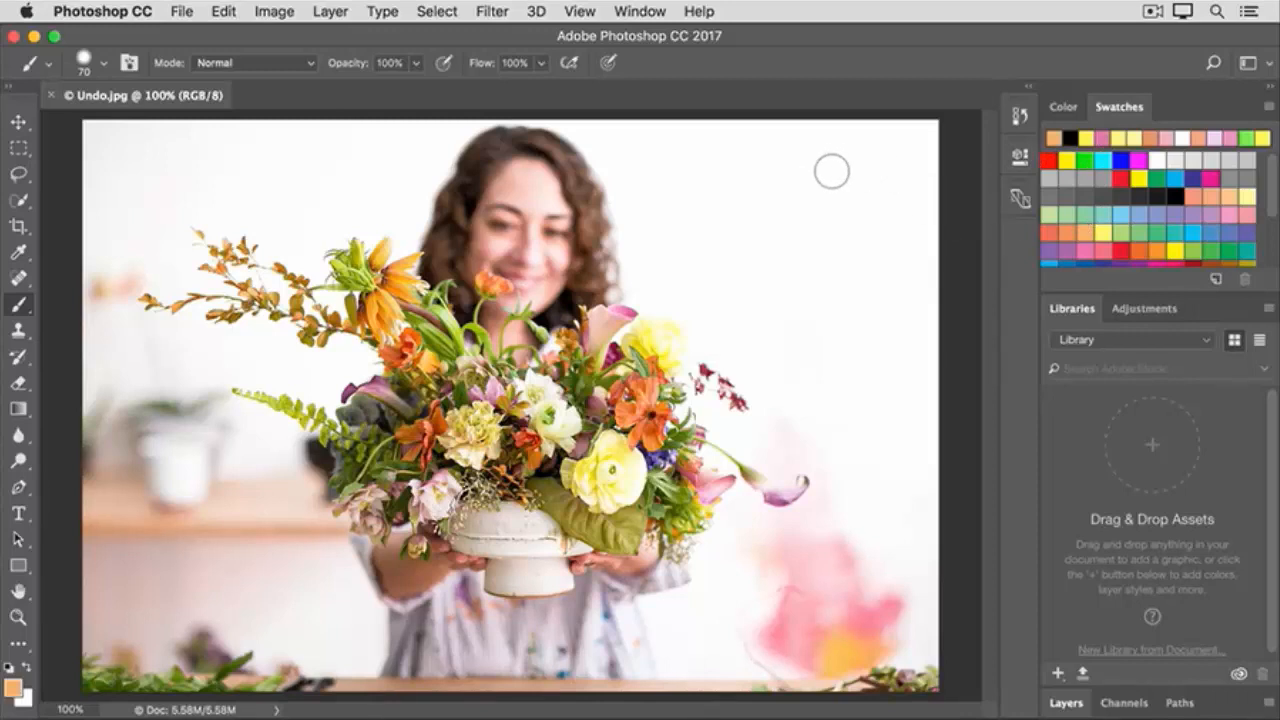
{"action": "left_click_drag", "start_coordinate": [866, 175], "coordinate": [722, 177]}
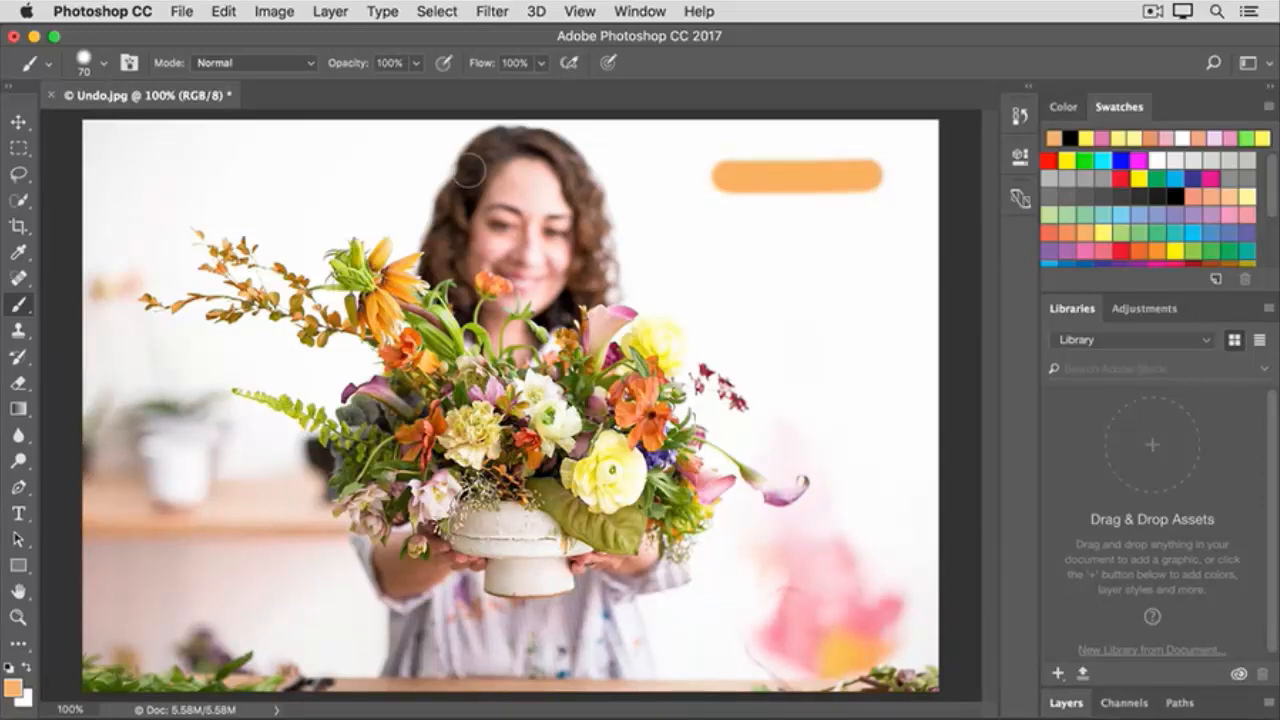
{"action": "left_click", "coordinate": [104, 66]}
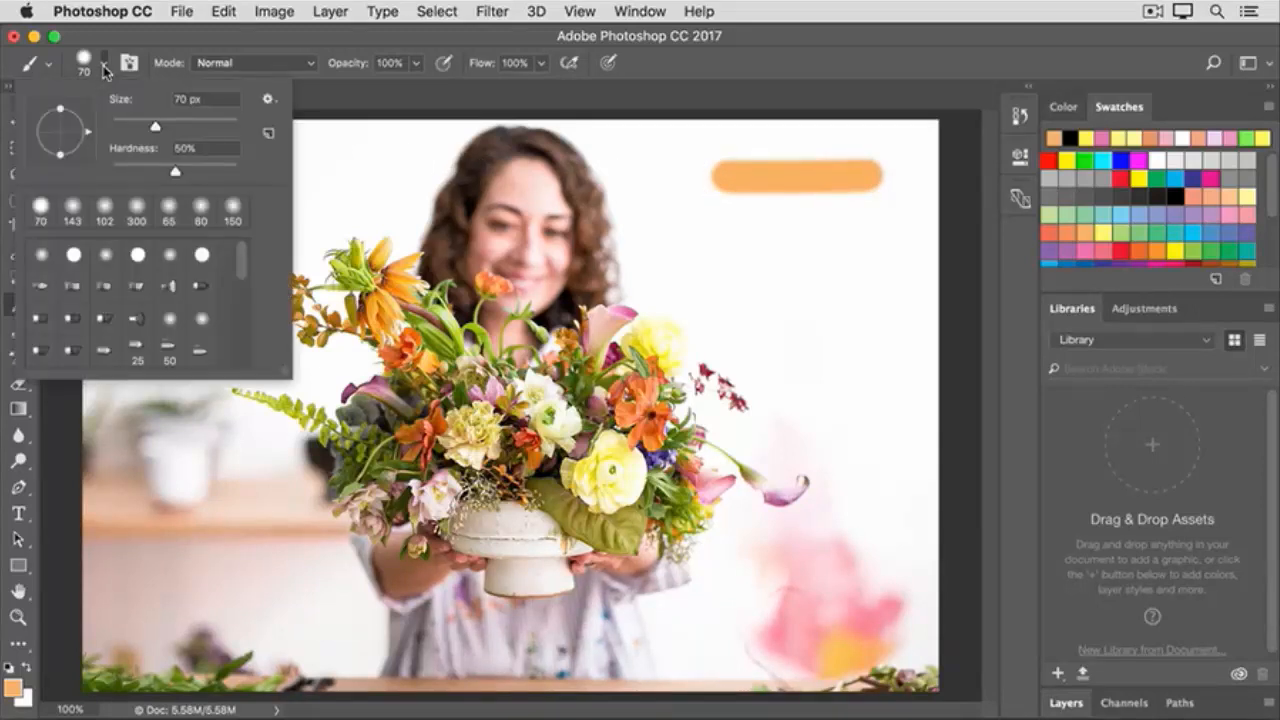
{"action": "left_click", "coordinate": [343, 94]}
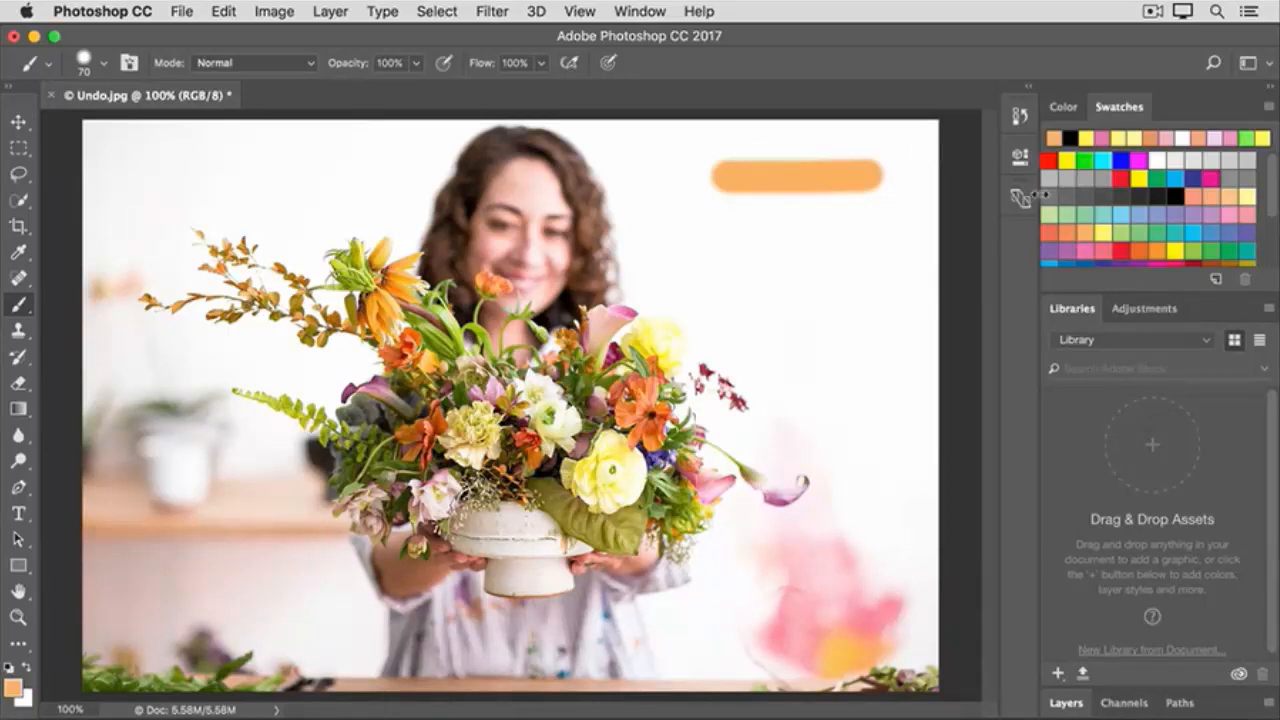
- Paint a yellow horizontal stroke below the orange one and a pink horizontal stroke below the yellow one
{"action": "left_click", "coordinate": [1139, 178]}
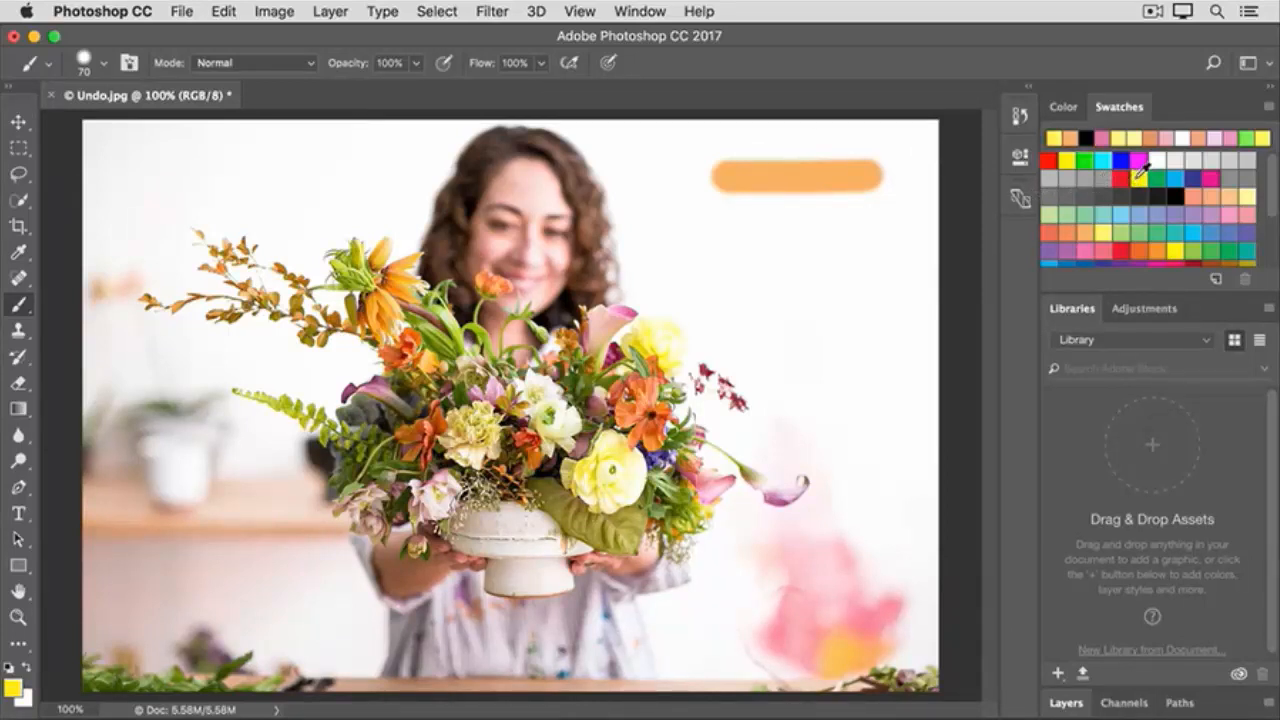
{"action": "left_click", "coordinate": [868, 236]}
{"action": "left_click_drag", "start_coordinate": [836, 234], "coordinate": [714, 233]}
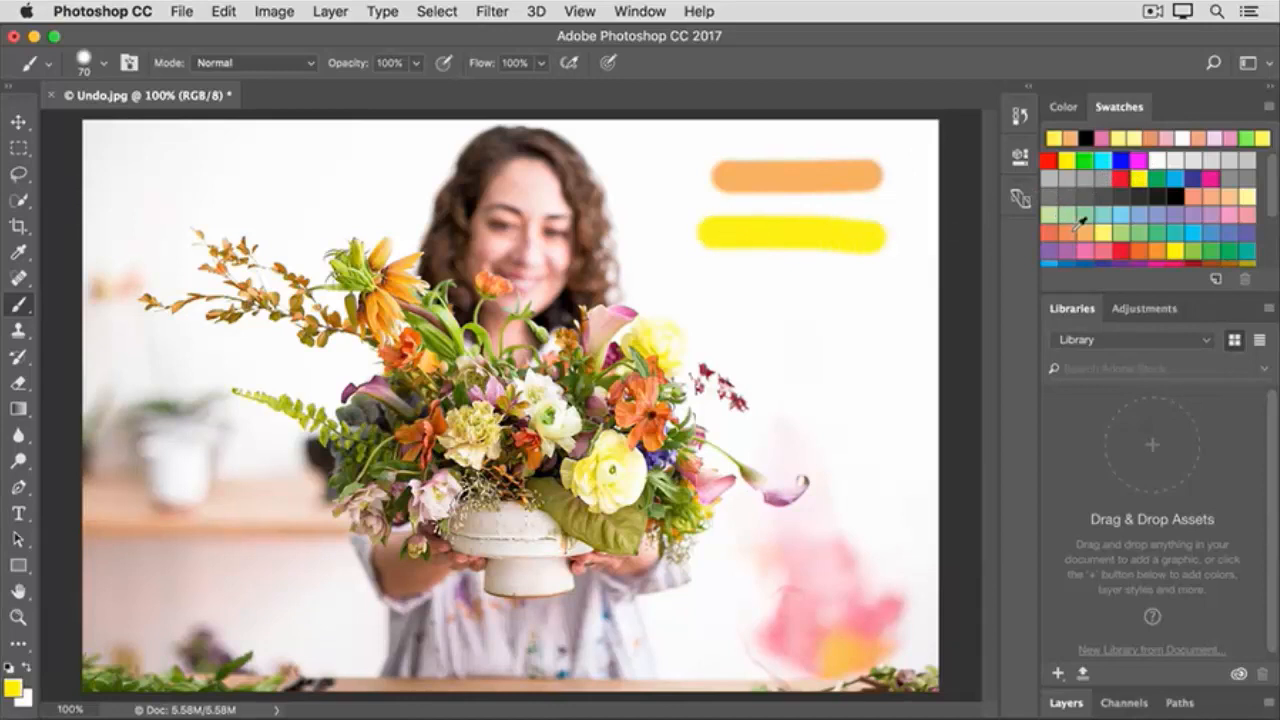
{"action": "left_click", "coordinate": [1106, 248]}
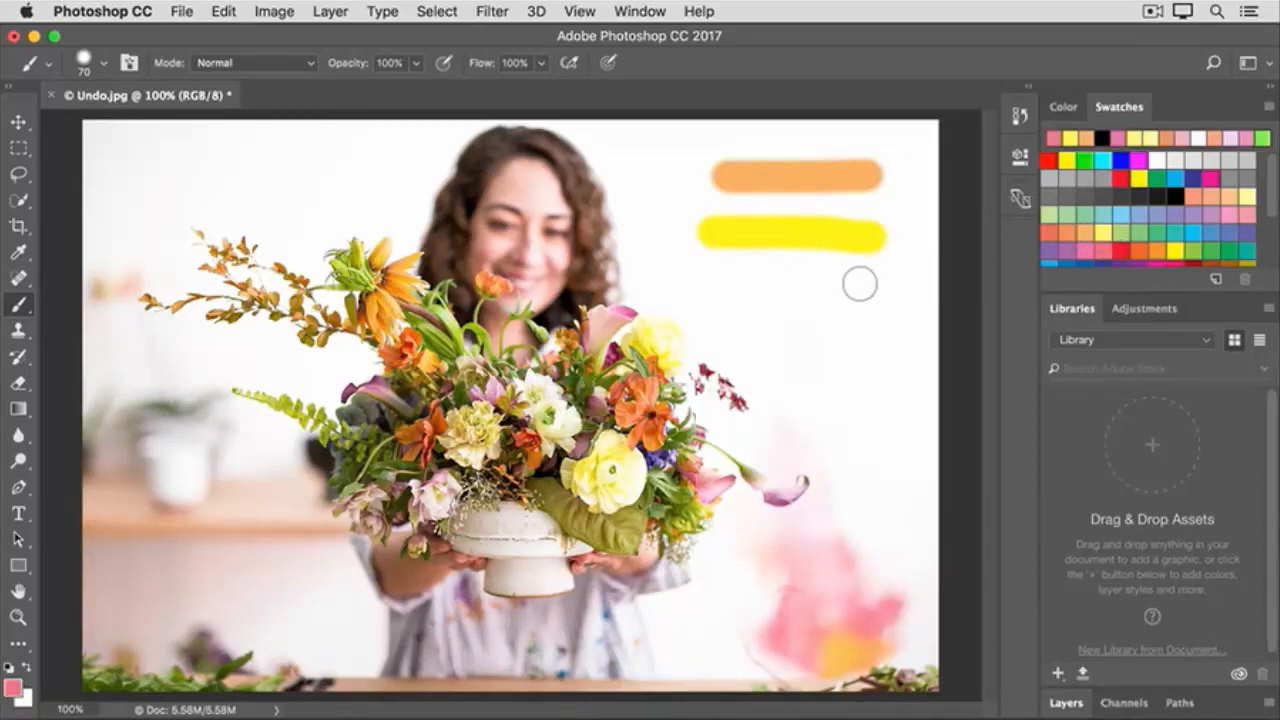
{"action": "mouse_move", "coordinate": [859, 296]}
{"action": "left_mouse_down"}
{"action": "mouse_move", "coordinate": [888, 296]}
{"action": "mouse_move", "coordinate": [714, 296]}
{"action": "left_mouse_up"}
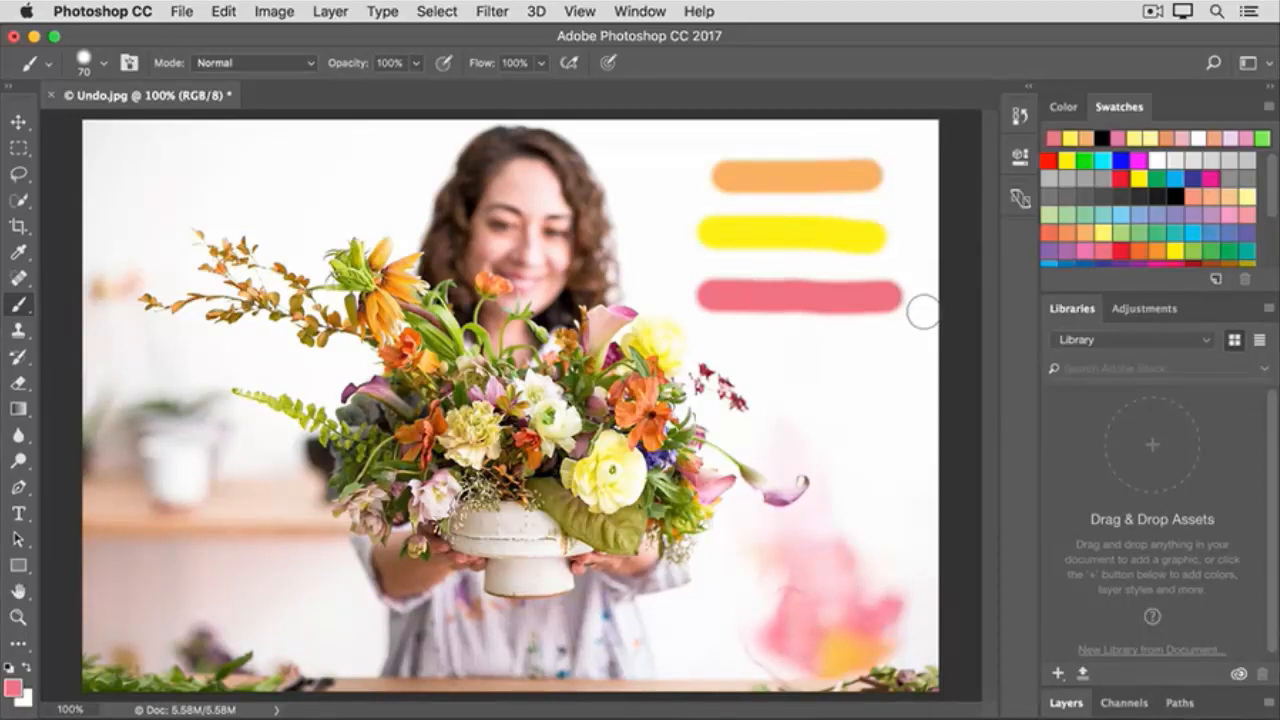
- Toggle the pink stroke off and on three times with Undo and Redo
{"action": "key", "text": "super+z"}
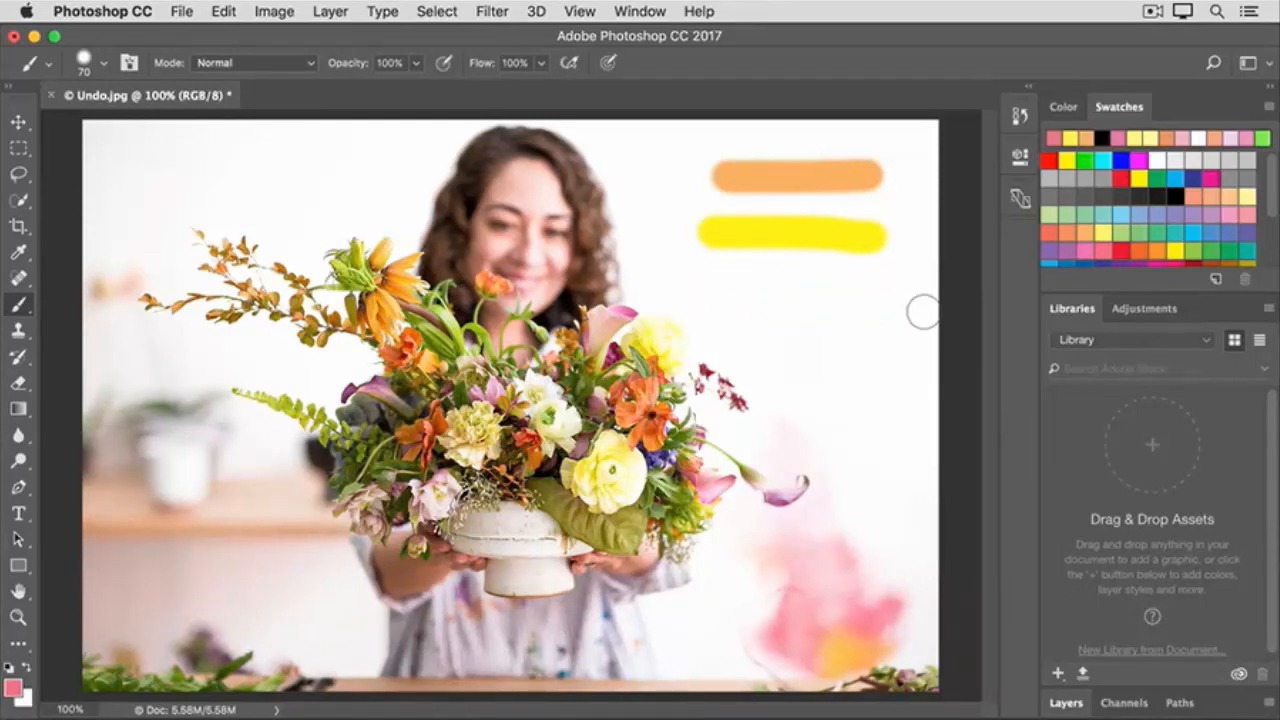
{"action": "key", "text": "super+z"}
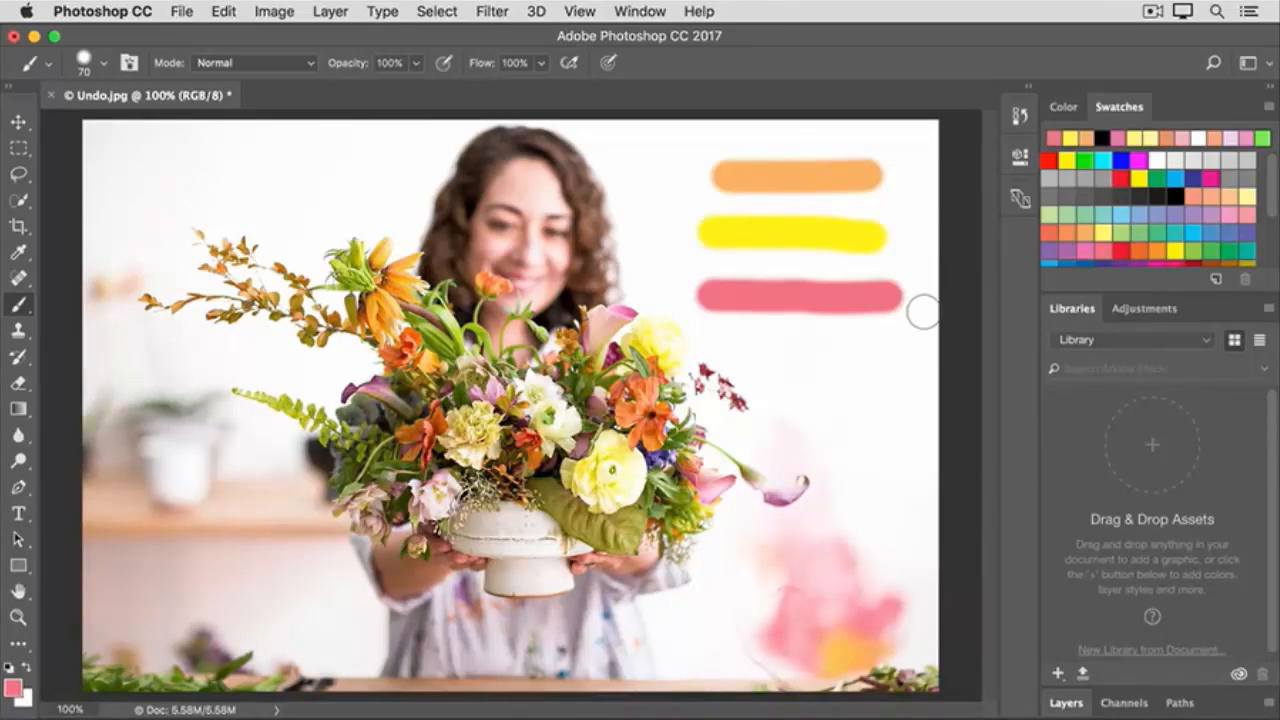
{"action": "key", "text": "super+z"}
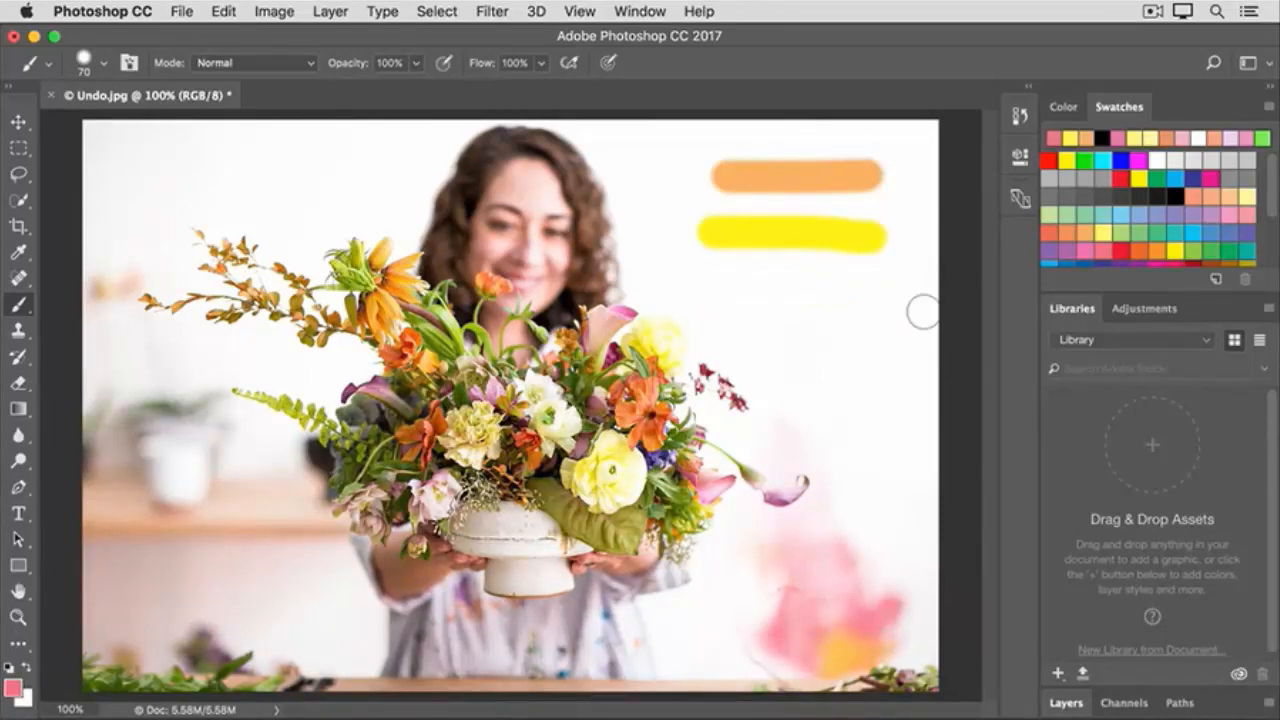
{"action": "key", "text": "super+z"}
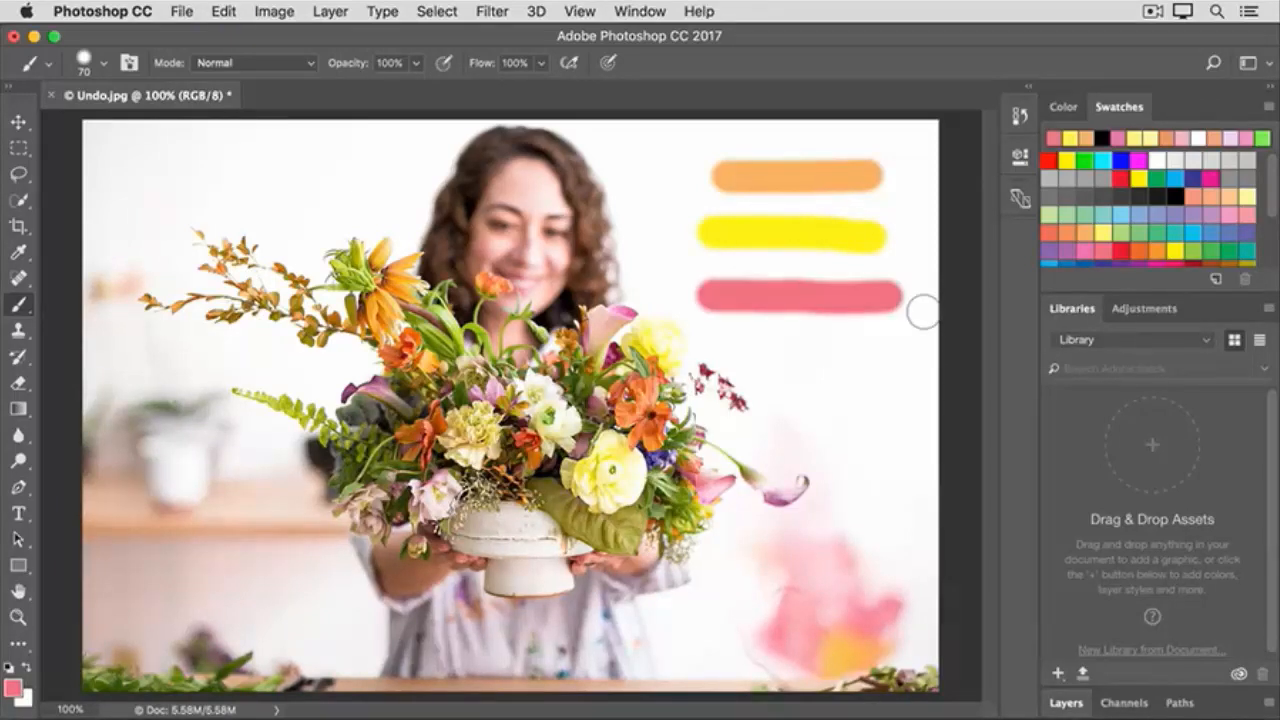
{"action": "left_click", "coordinate": [225, 14]}
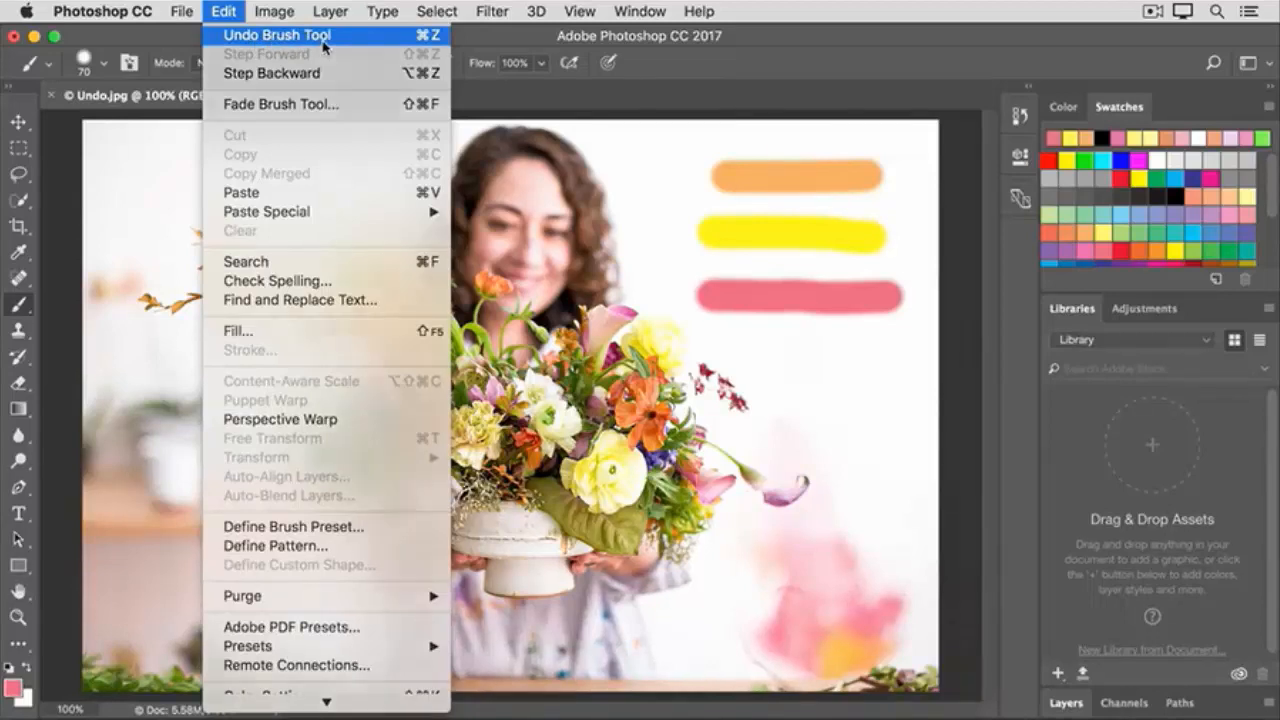
{"action": "left_click", "coordinate": [325, 40]}
{"action": "left_click", "coordinate": [224, 16]}
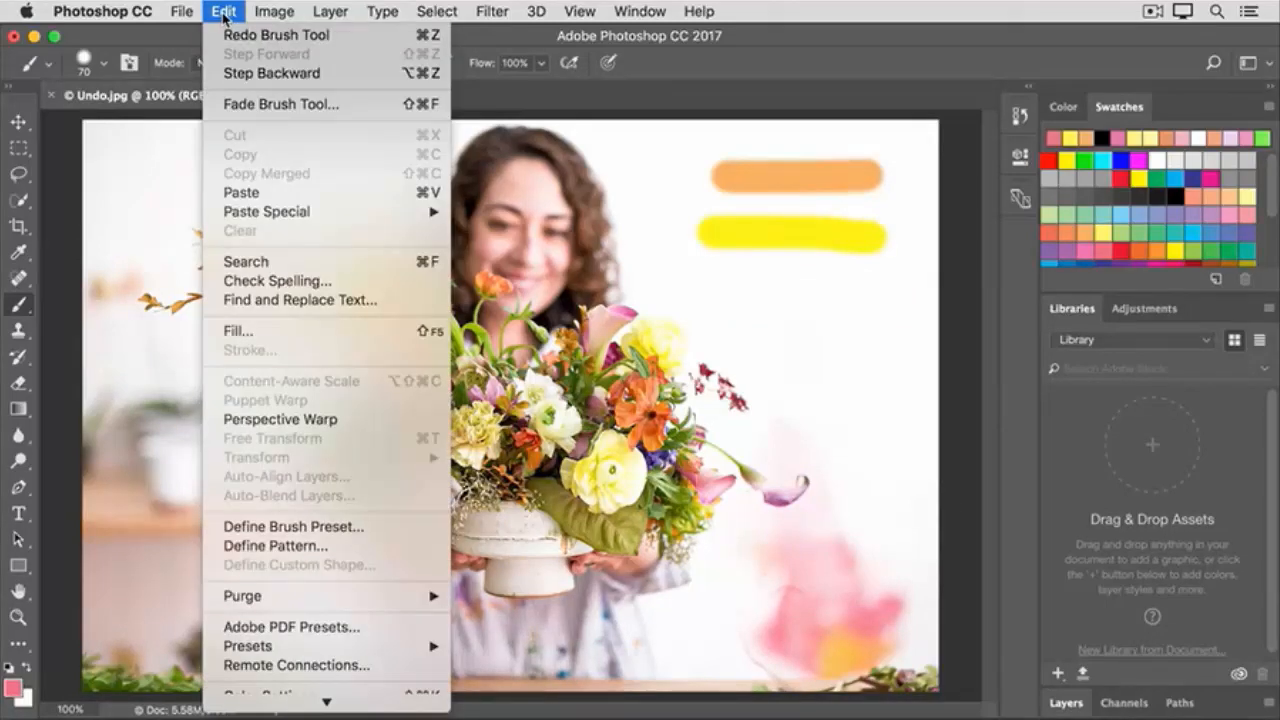
{"action": "left_click", "coordinate": [320, 38]}
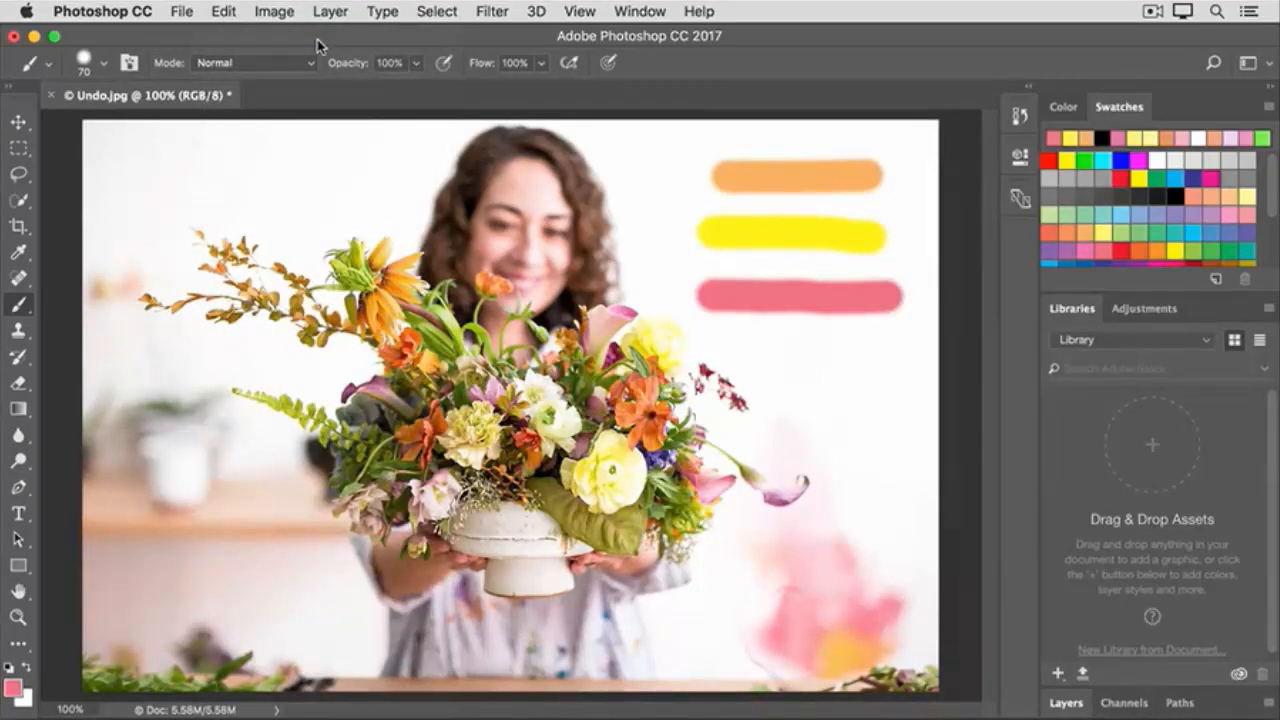
- Step backward three times to remove the pink, yellow and orange brush strokes one after another
{"action": "left_click", "coordinate": [226, 18]}
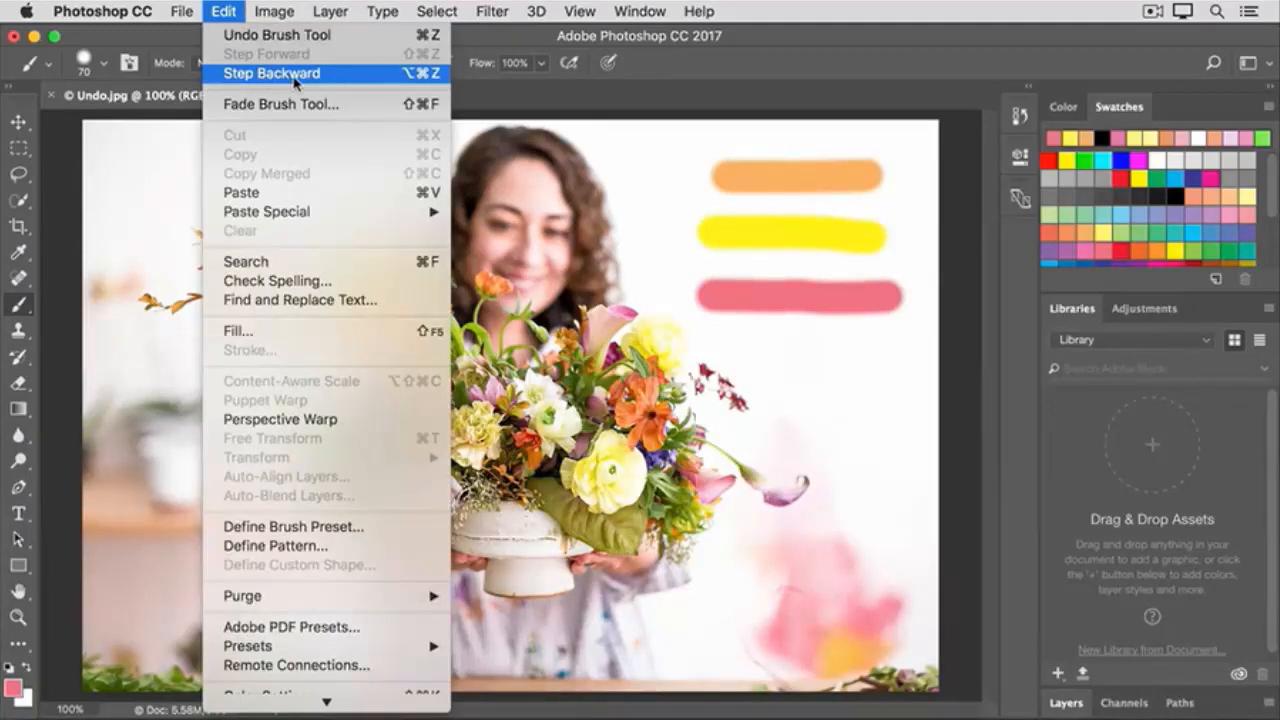
{"action": "left_click", "coordinate": [331, 78]}
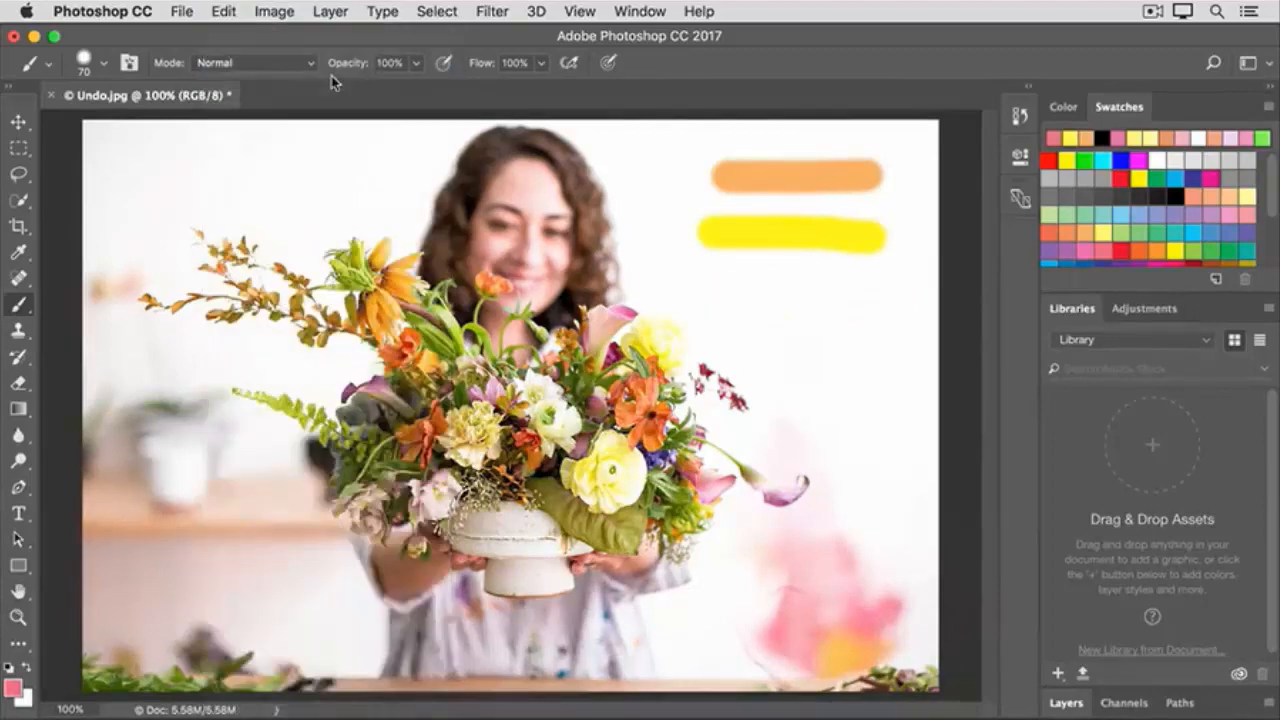
{"action": "left_click", "coordinate": [222, 13]}
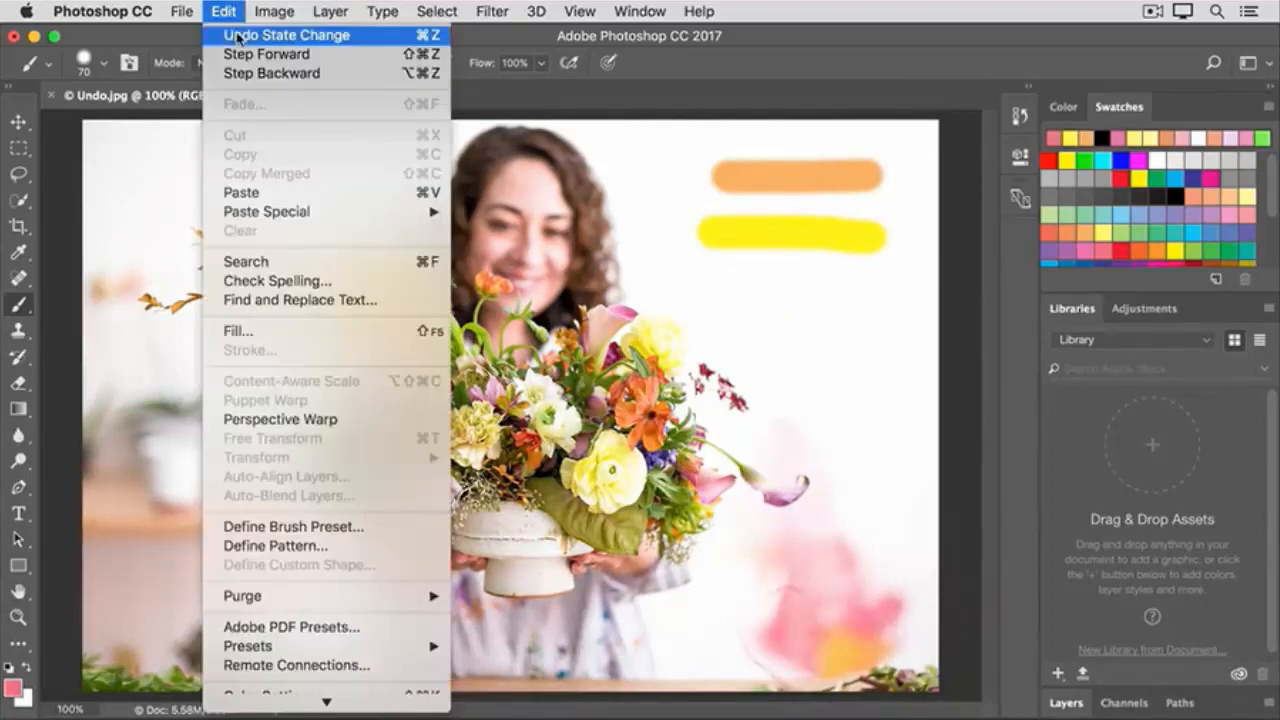
{"action": "left_click", "coordinate": [333, 75]}
{"action": "left_click", "coordinate": [220, 16]}
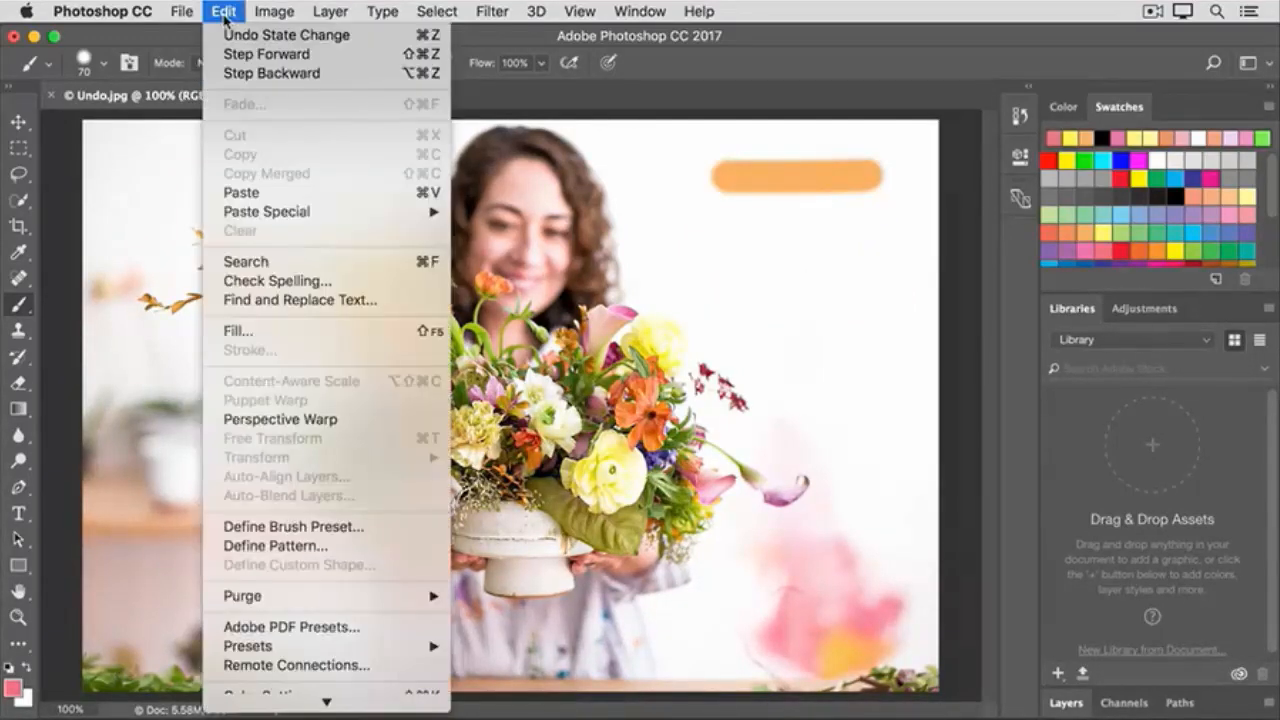
{"action": "left_click", "coordinate": [334, 76]}
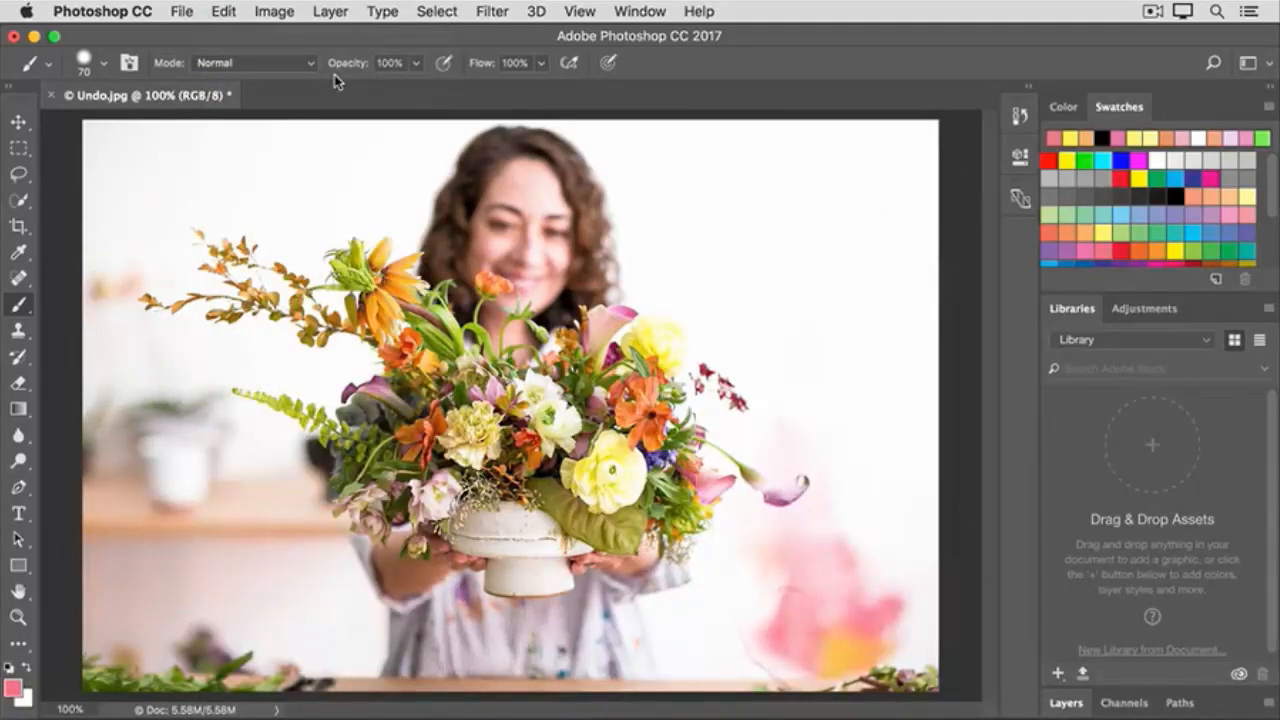
- Step forward three times to restore the orange, yellow and pink brush strokes in turn
{"action": "left_click", "coordinate": [223, 12]}
{"action": "left_click", "coordinate": [250, 54]}
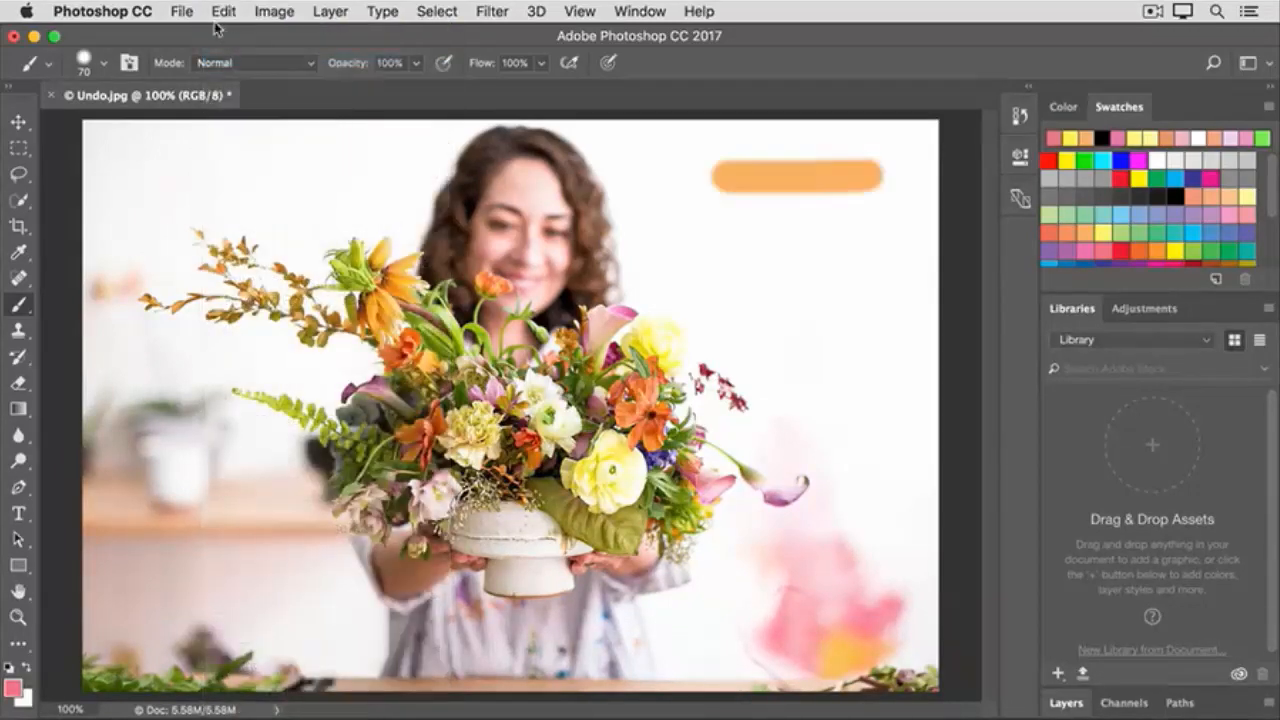
{"action": "left_click", "coordinate": [223, 12]}
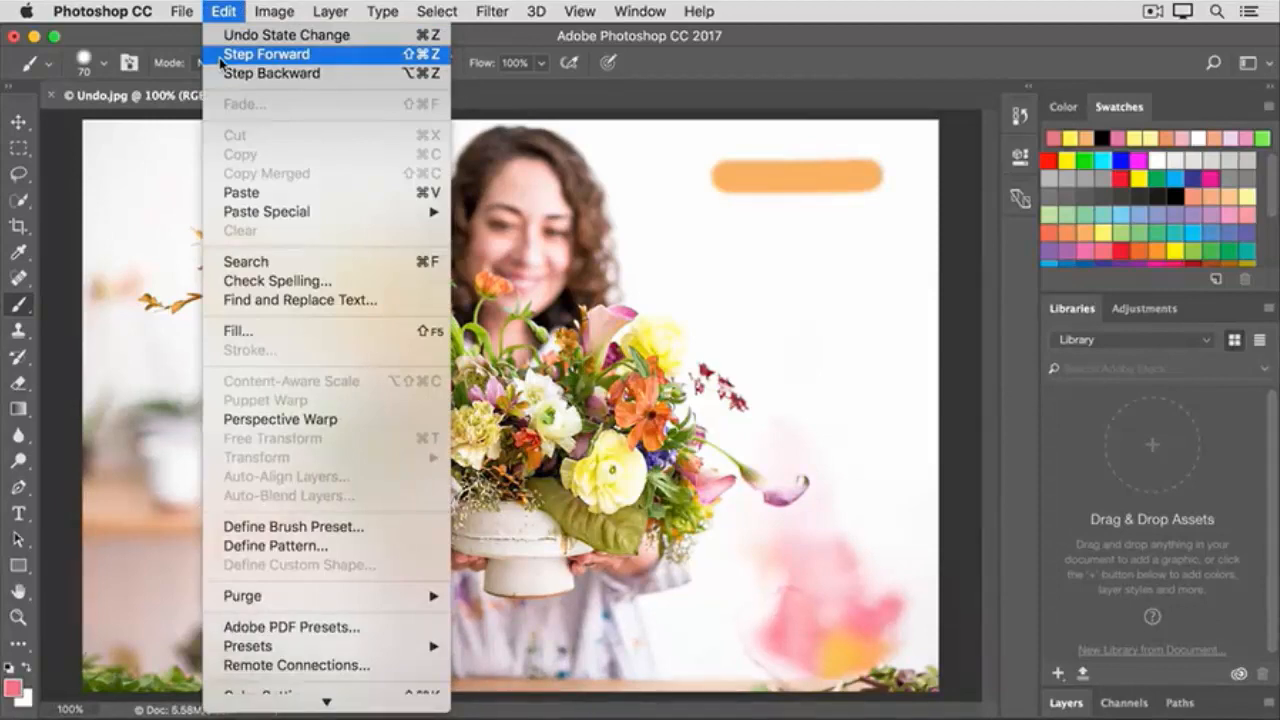
{"action": "left_click", "coordinate": [220, 54]}
{"action": "left_click", "coordinate": [220, 12]}
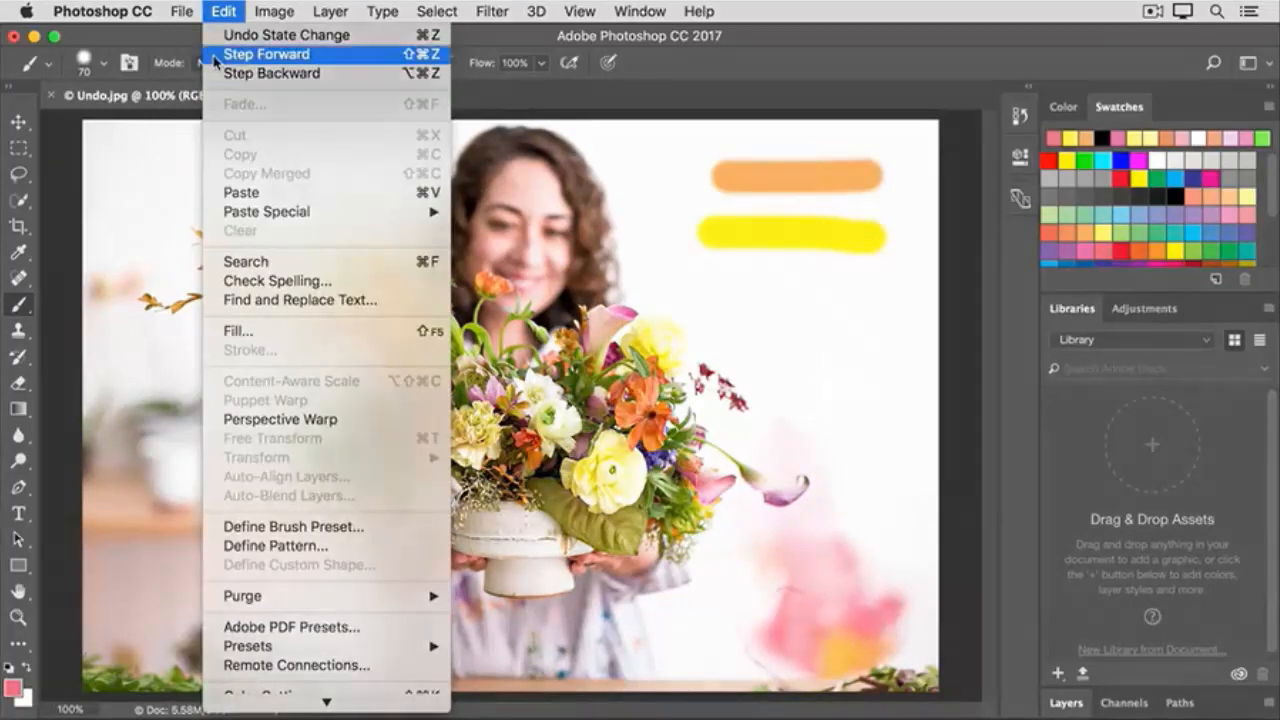
{"action": "left_click", "coordinate": [220, 54]}
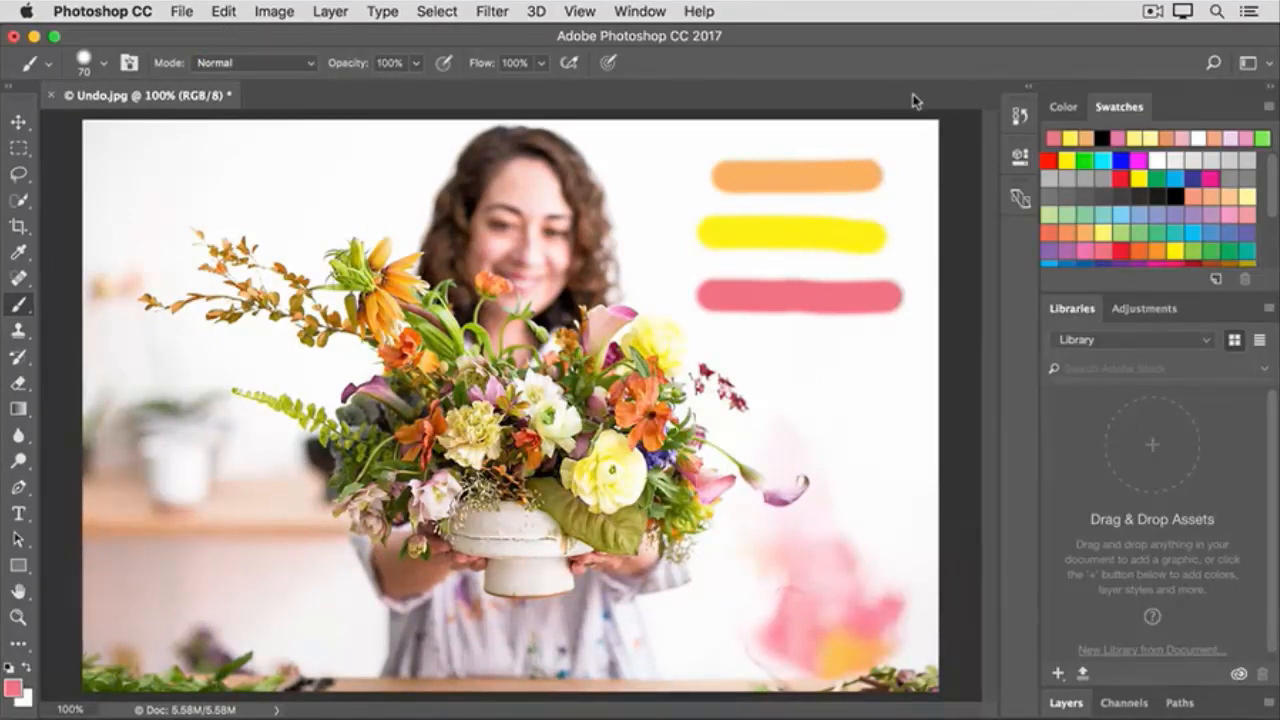
- Show the History list and lengthen it, then paint a vertical blue stroke between the woman's head and the horizontal strokes
{"action": "left_click", "coordinate": [1018, 122]}
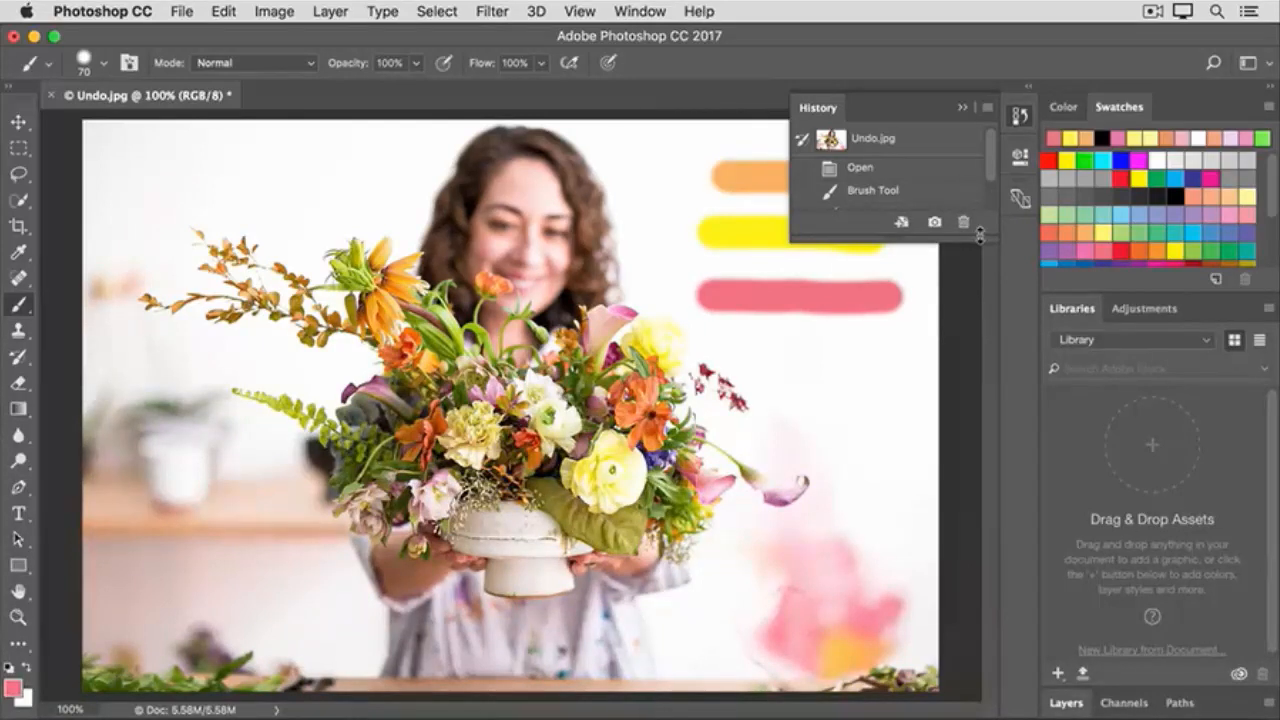
{"action": "left_click_drag", "start_coordinate": [980, 234], "coordinate": [990, 550]}
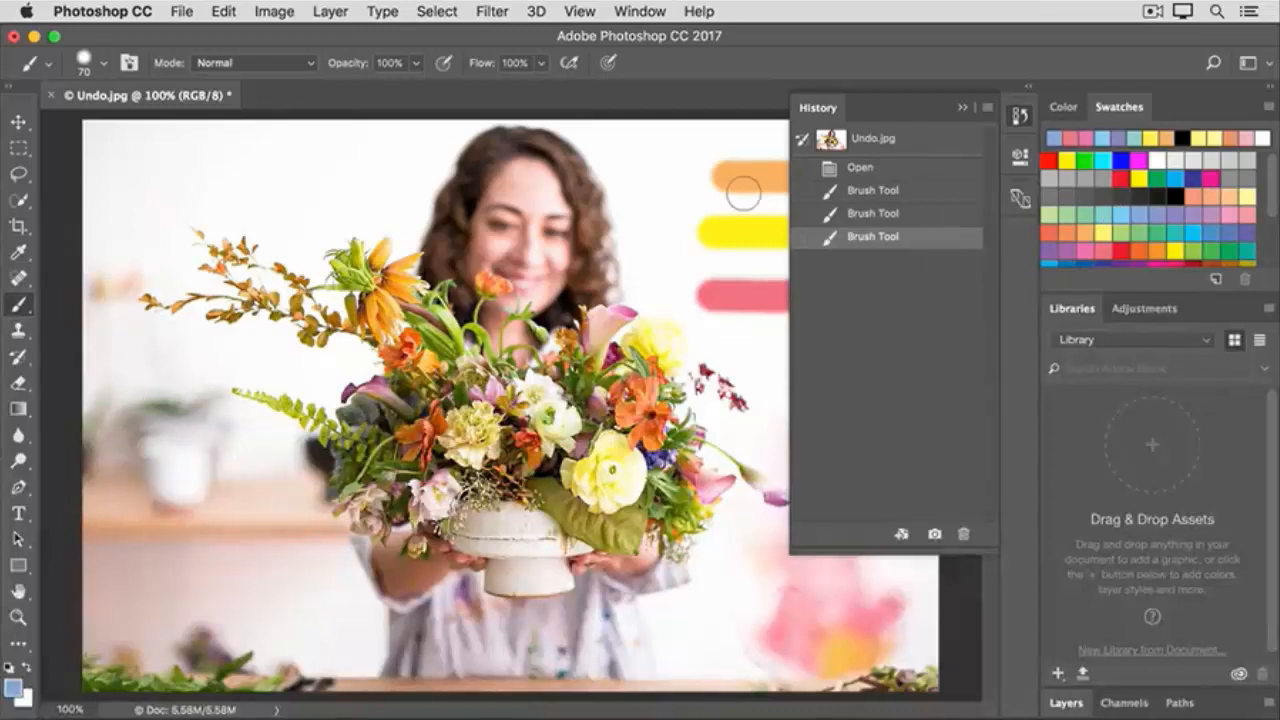
{"action": "left_click_drag", "start_coordinate": [648, 158], "coordinate": [655, 260]}
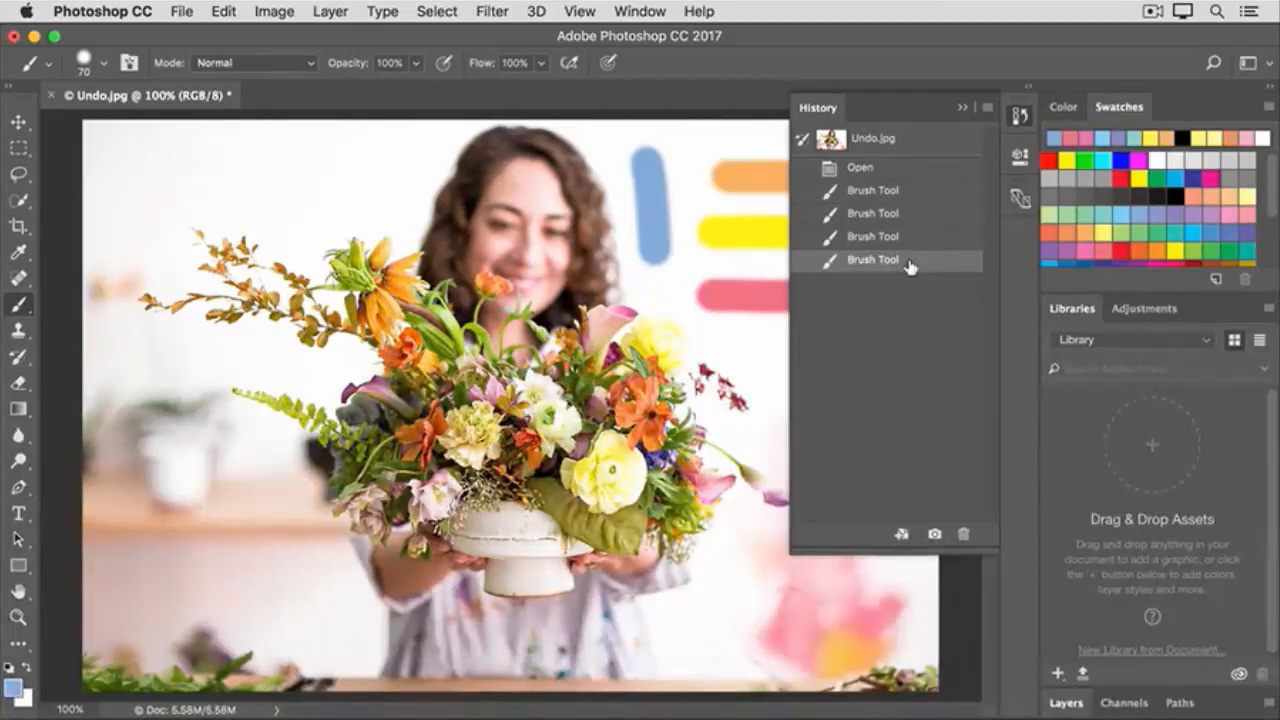
- Lighten the large green leaf beside the bowl using the Dodge tool with an 83 px brush
{"action": "left_click", "coordinate": [21, 463]}
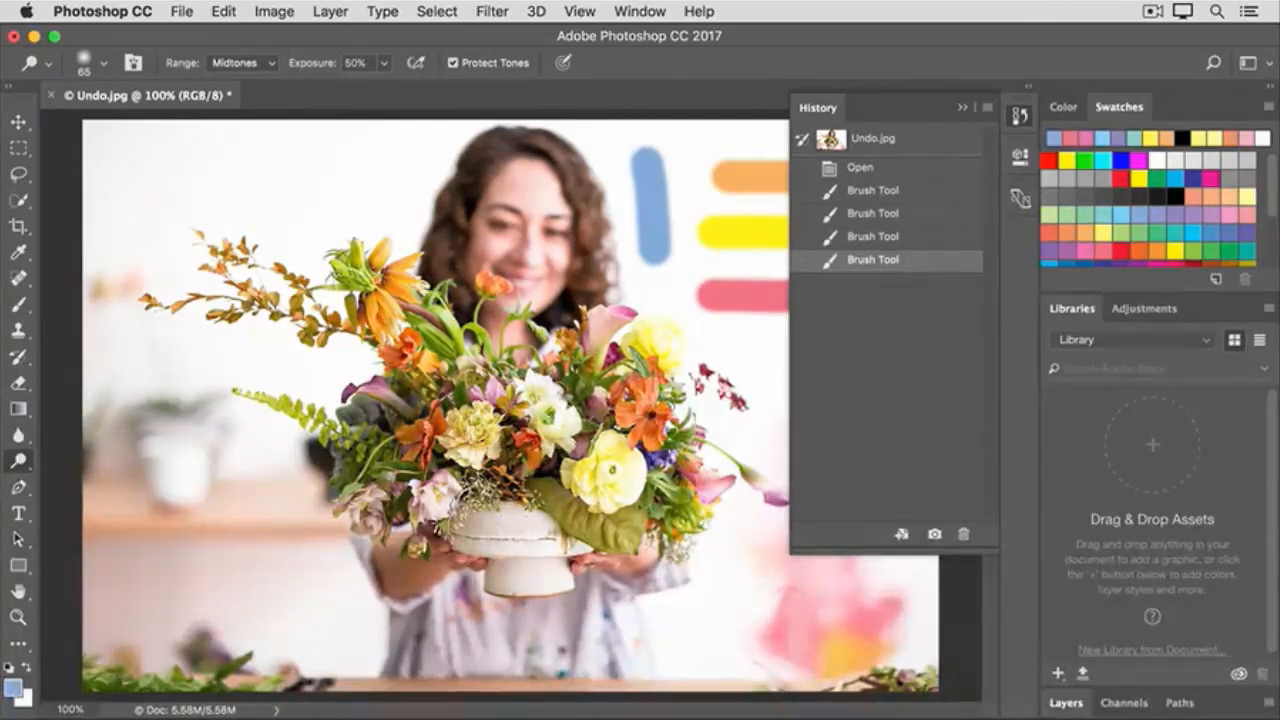
{"action": "left_click", "coordinate": [103, 63]}
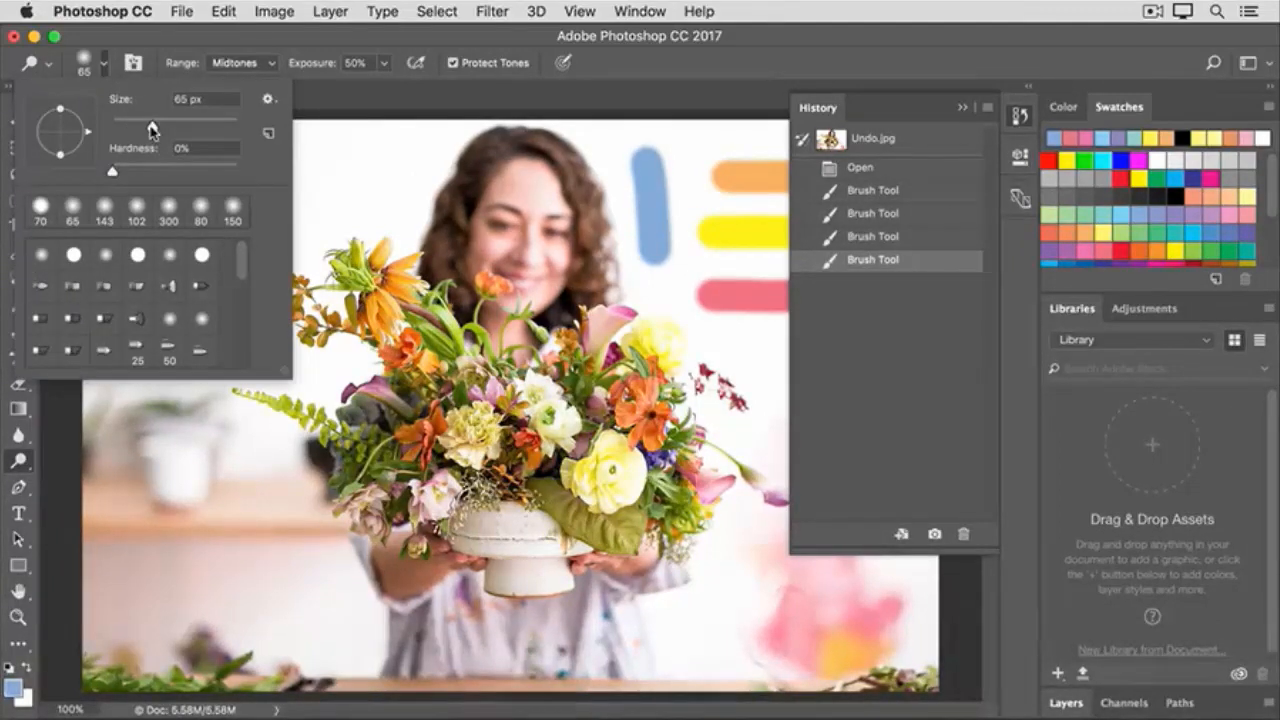
{"action": "left_click_drag", "start_coordinate": [152, 128], "coordinate": [163, 128]}
{"action": "left_click", "coordinate": [350, 107]}
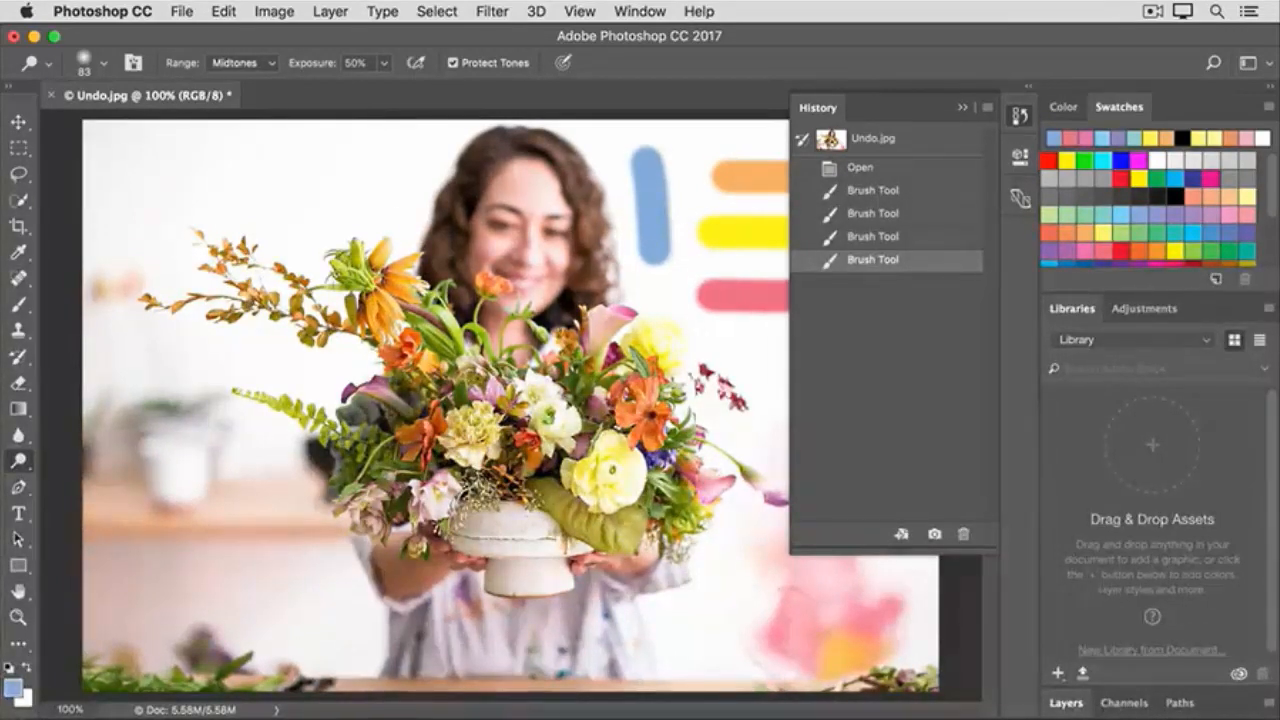
{"action": "mouse_move", "coordinate": [575, 508]}
{"action": "left_mouse_down"}
{"action": "mouse_move", "coordinate": [614, 529]}
{"action": "mouse_move", "coordinate": [532, 482]}
{"action": "left_mouse_up"}
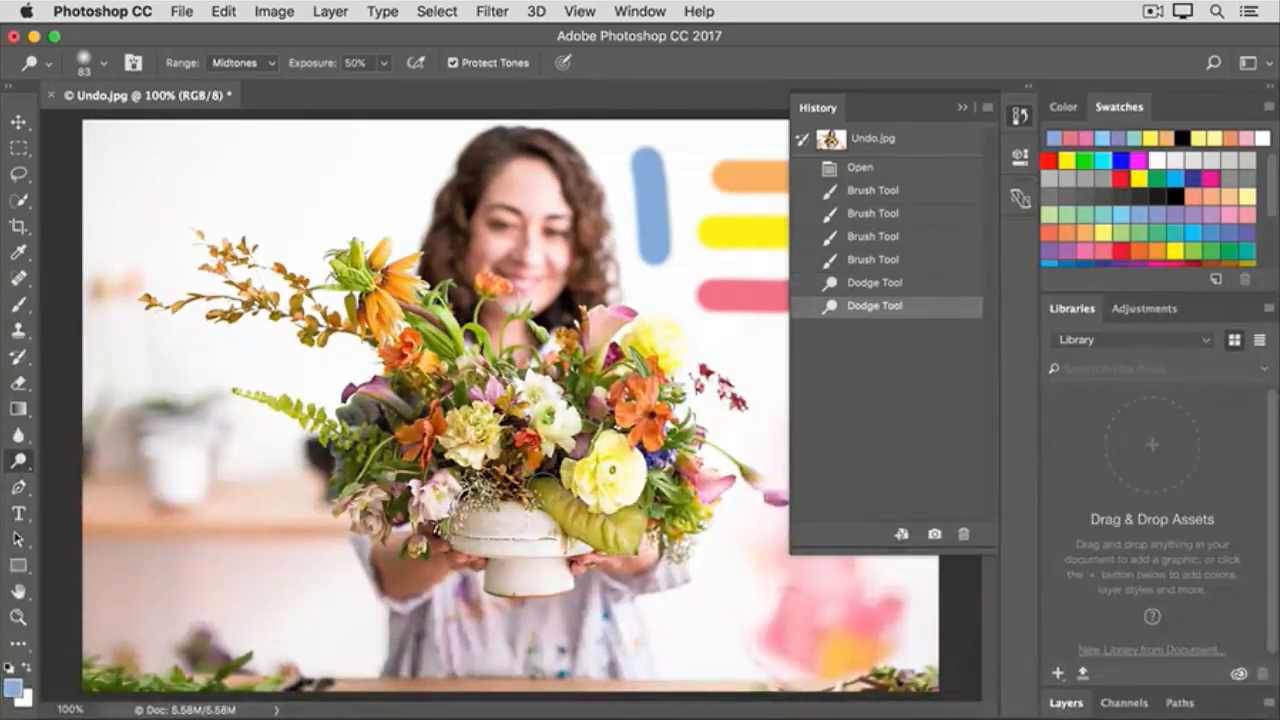
- Revert through the earlier History states, past the dodging and the blue stroke, to the first Brush Tool state
{"action": "left_click", "coordinate": [926, 284]}
{"action": "left_click", "coordinate": [928, 261]}
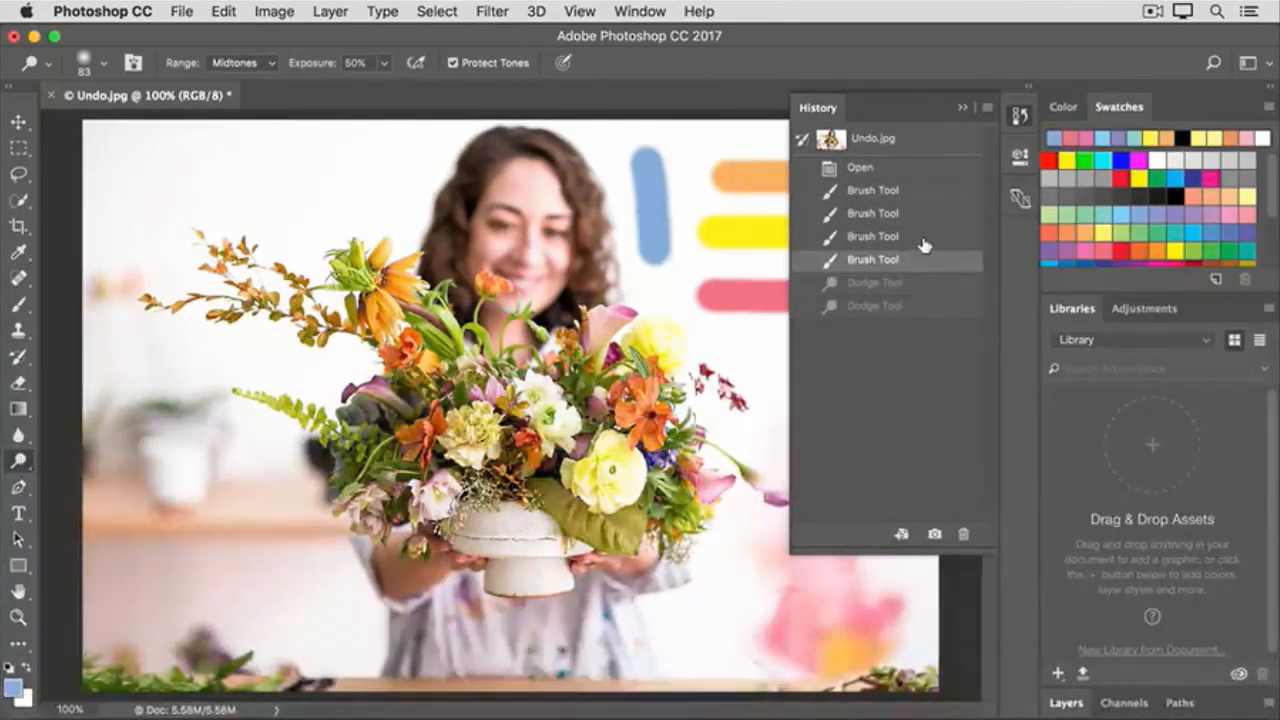
{"action": "left_click", "coordinate": [923, 242]}
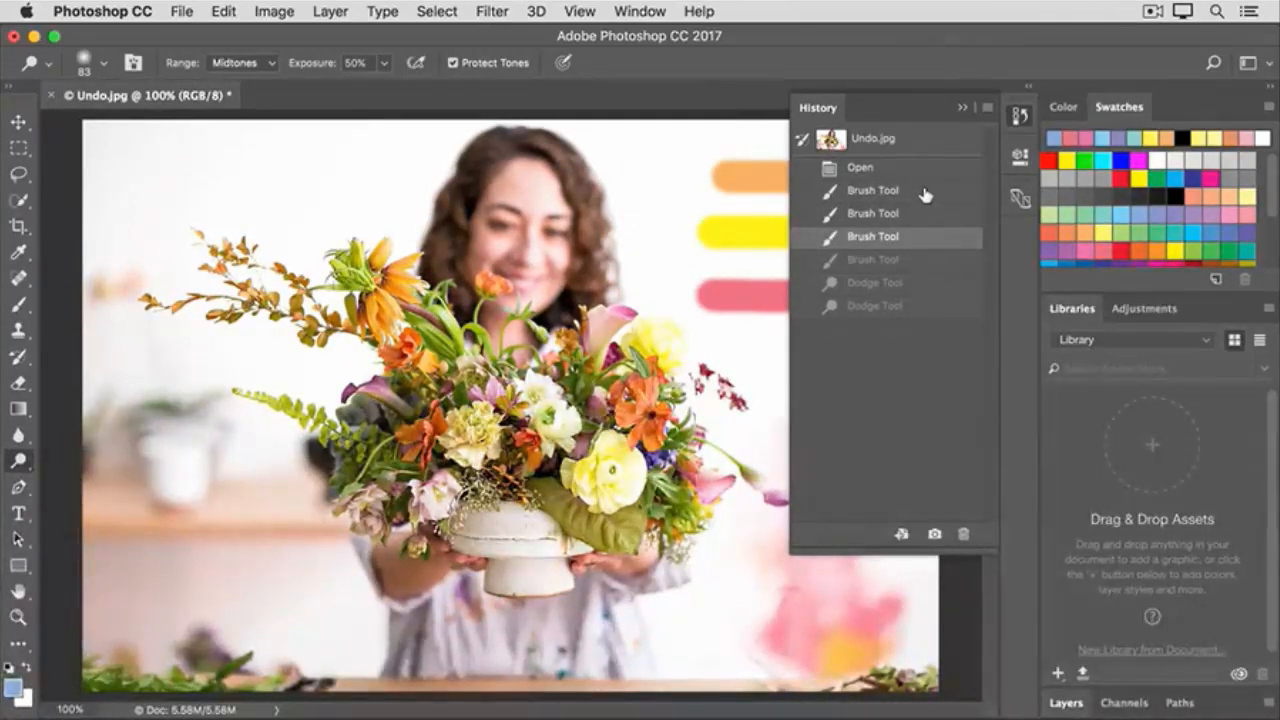
{"action": "left_click", "coordinate": [925, 192]}
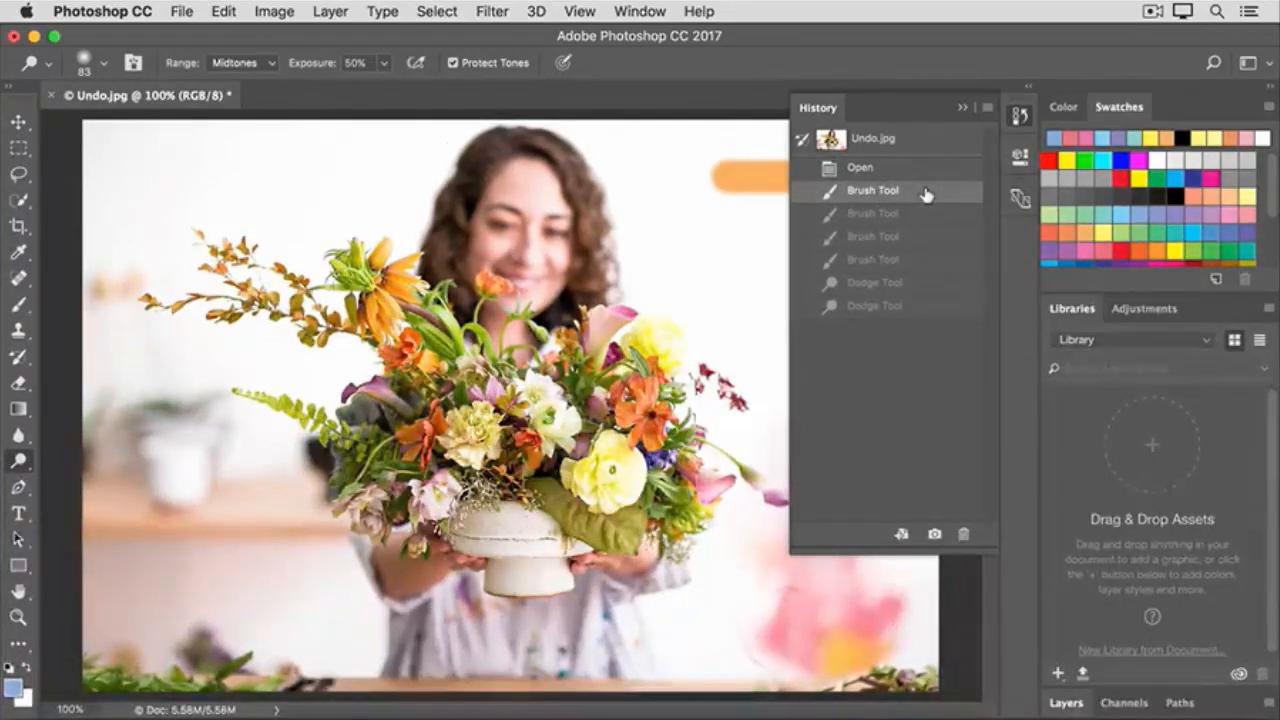
- Restore the later History states in order, through the remaining brush strokes, up to the last Dodge Tool state
{"action": "left_click", "coordinate": [930, 215]}
{"action": "left_click", "coordinate": [930, 238]}
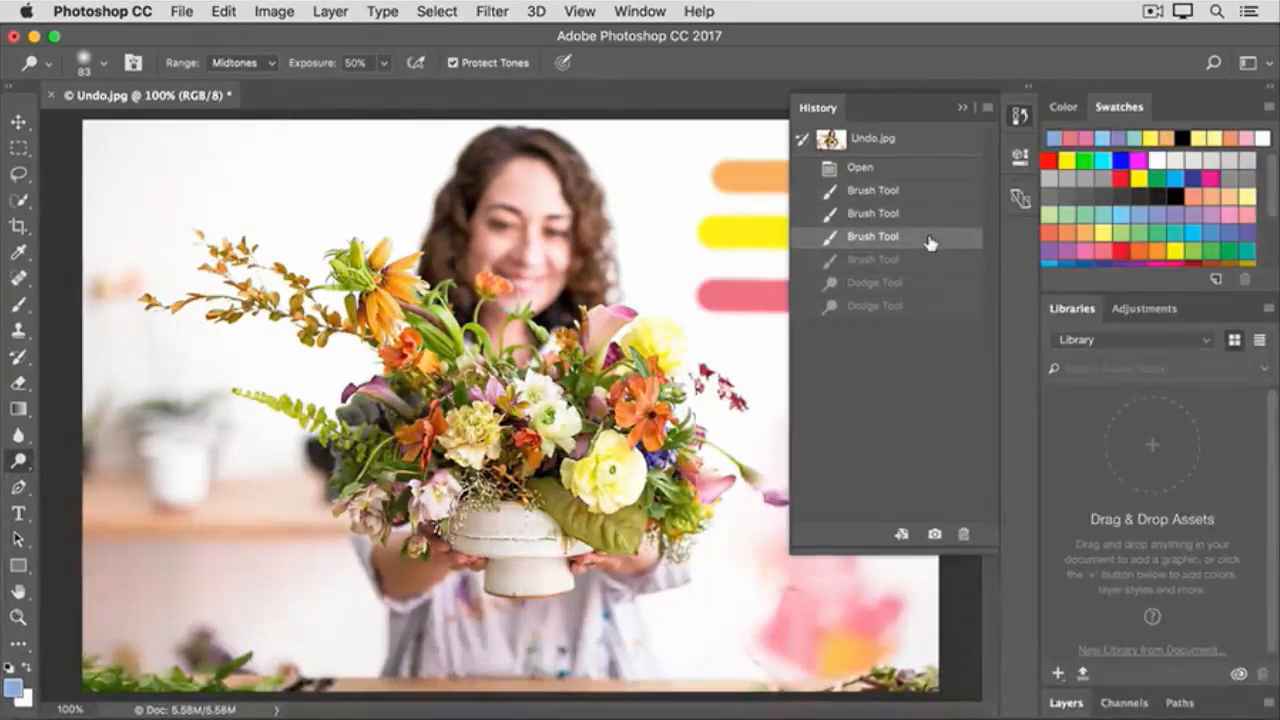
{"action": "left_click", "coordinate": [930, 260]}
{"action": "left_click", "coordinate": [933, 306]}
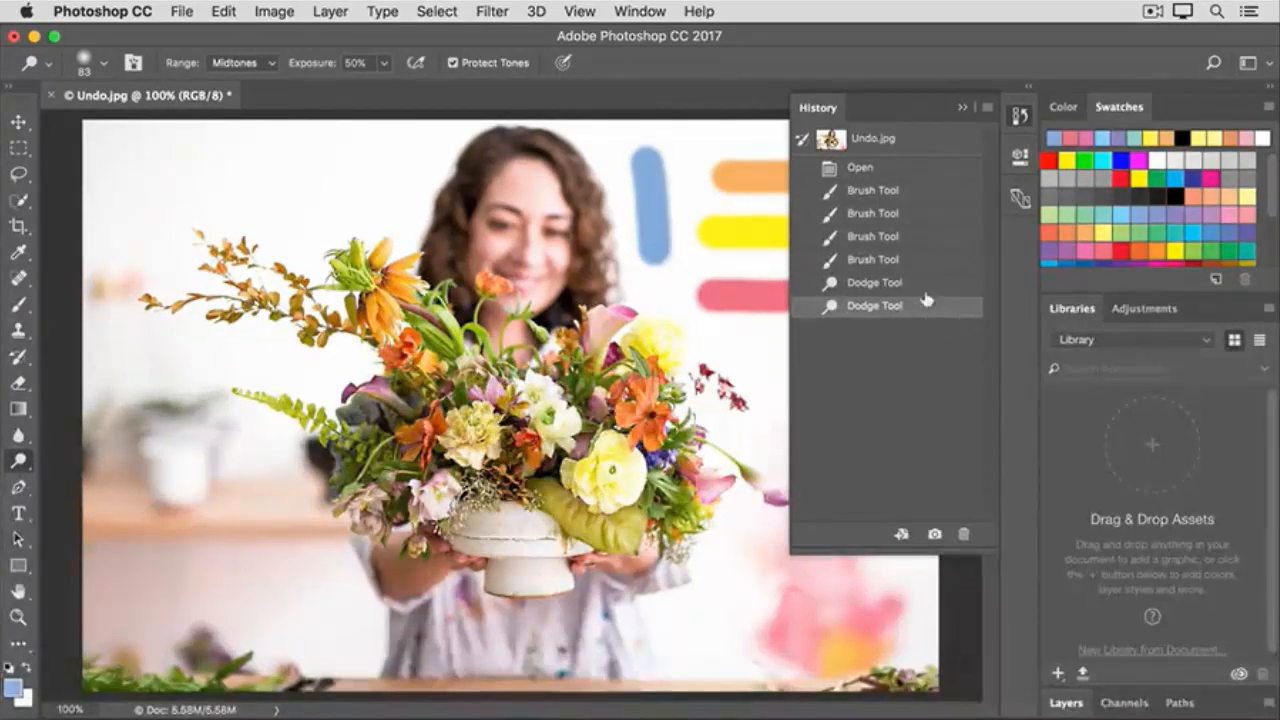
- Return to the second Brush Tool history state, lighten the foliage at the bouquet's left side with the Dodge tool, and hide the History list
{"action": "left_click", "coordinate": [919, 216]}
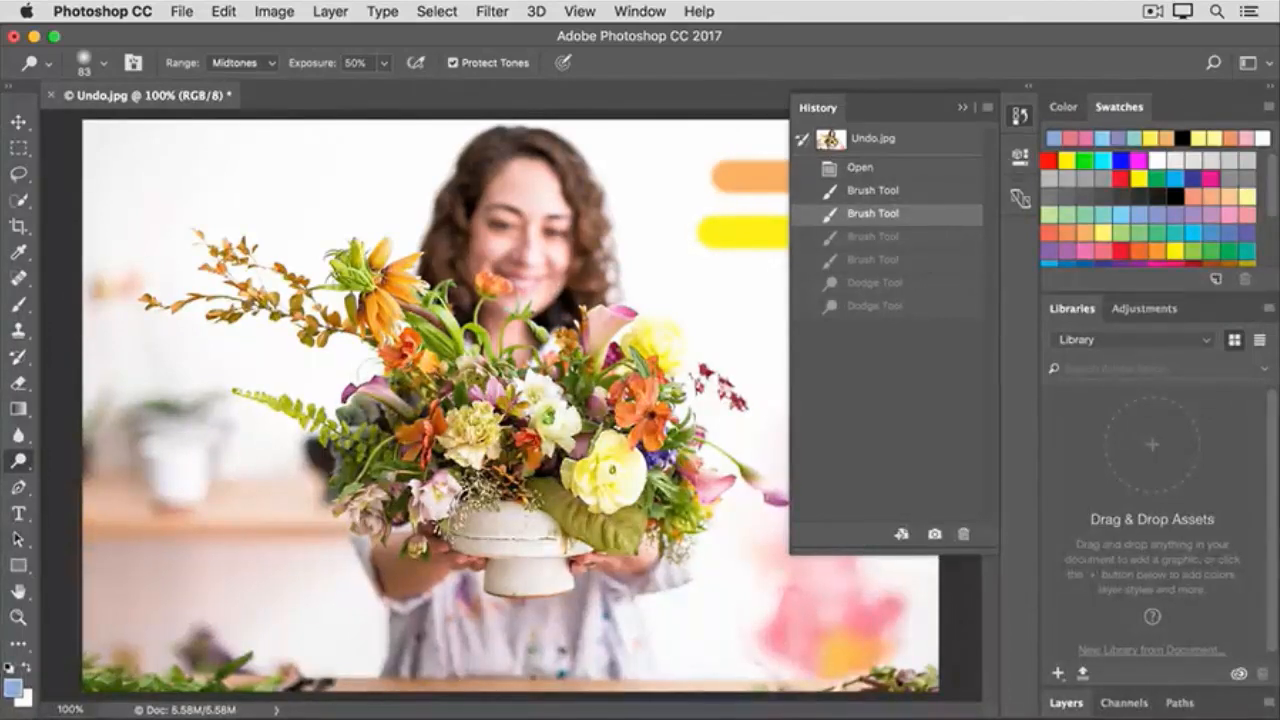
{"action": "mouse_move", "coordinate": [400, 390]}
{"action": "left_mouse_down"}
{"action": "mouse_move", "coordinate": [405, 420]}
{"action": "mouse_move", "coordinate": [390, 428]}
{"action": "left_mouse_up"}
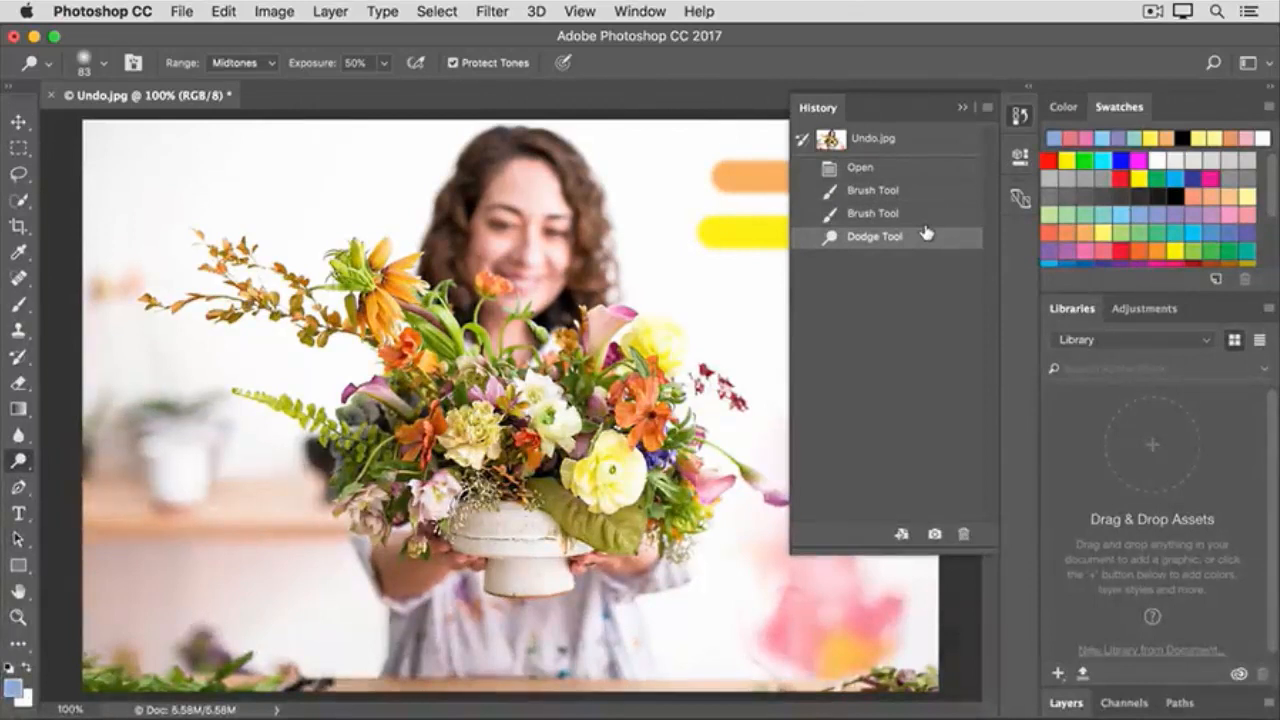
{"action": "left_click", "coordinate": [1018, 118]}
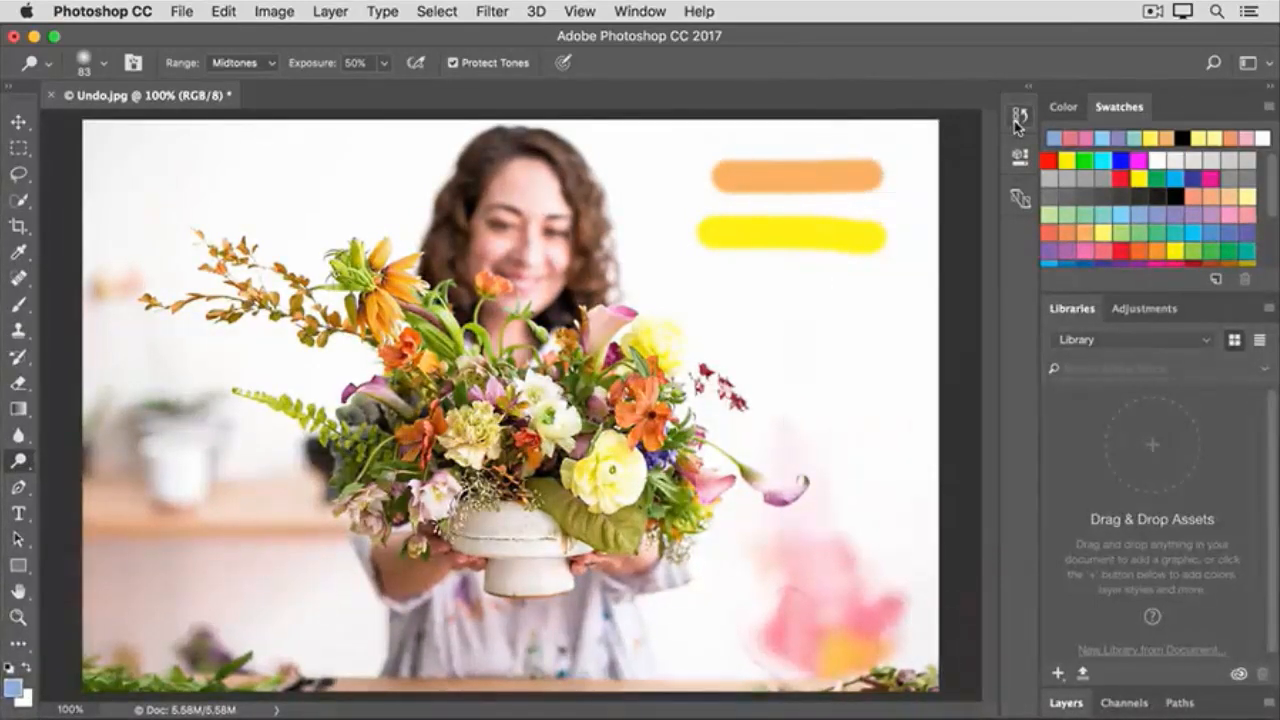
{"action": "left_click", "coordinate": [221, 12]}
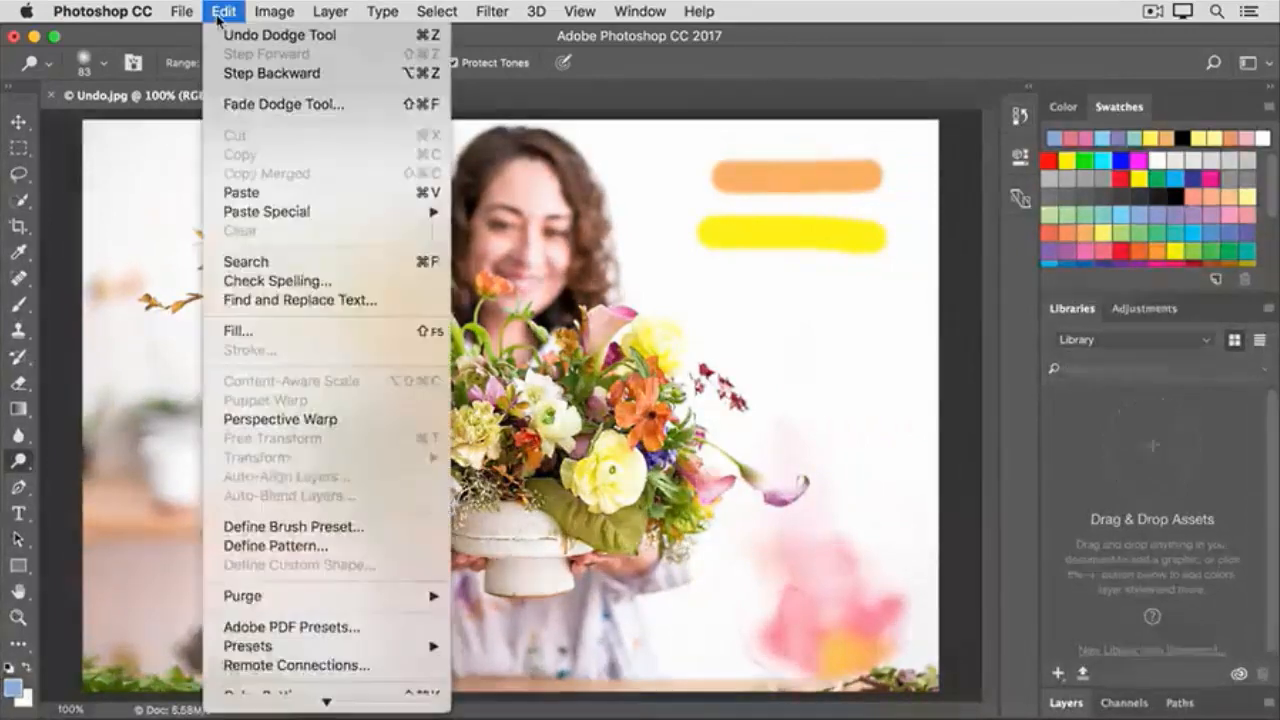
{"action": "left_click", "coordinate": [205, 73]}
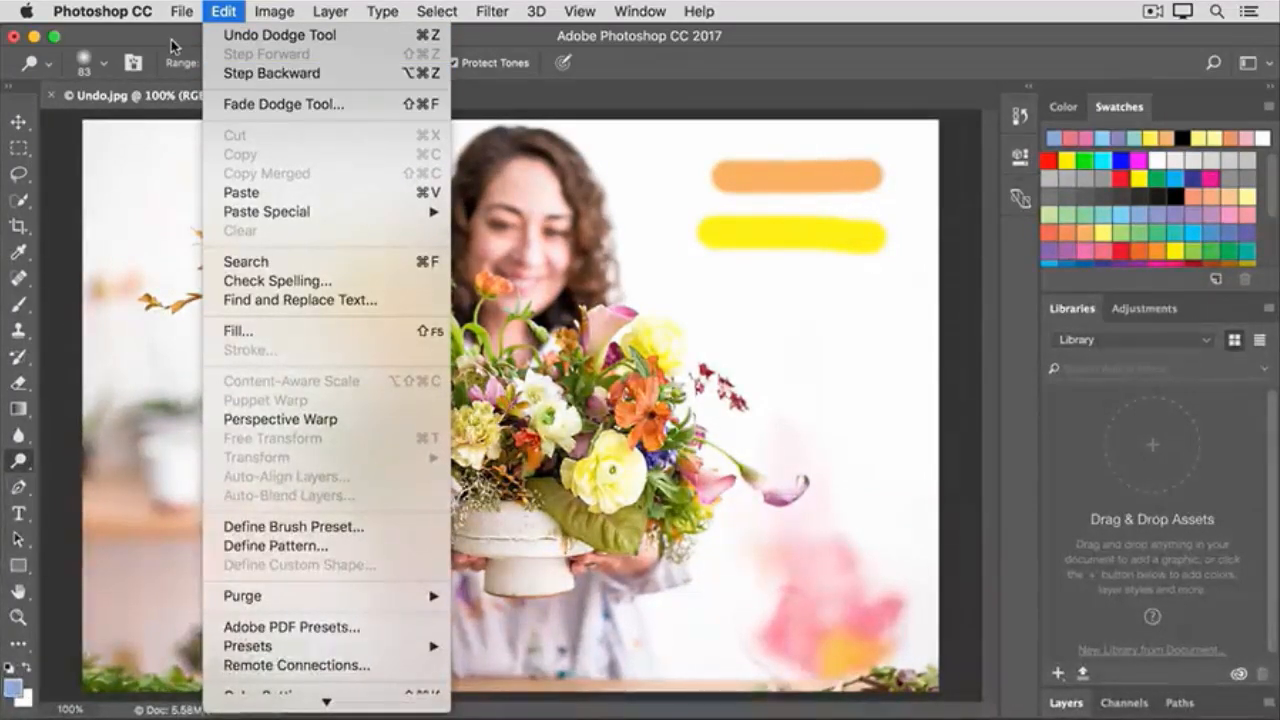